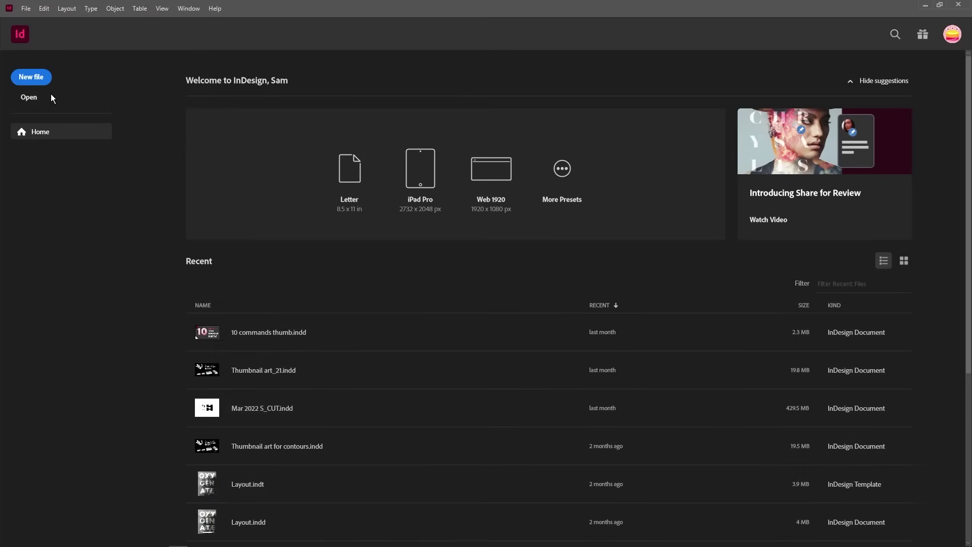
- Create a new 11 × 8.5 in landscape document with facing pages, using inches as the units
{"action": "left_click", "coordinate": [46, 78]}
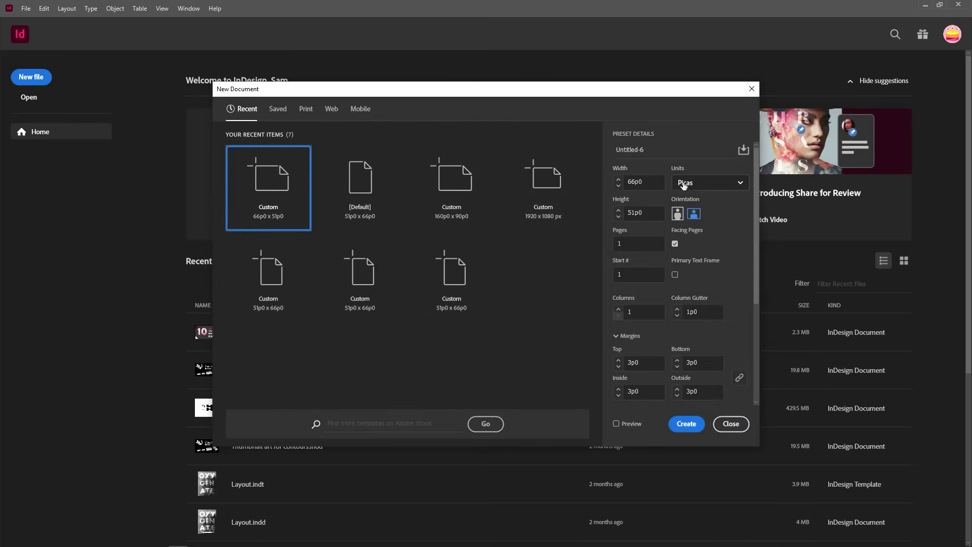
{"action": "left_click", "coordinate": [734, 185]}
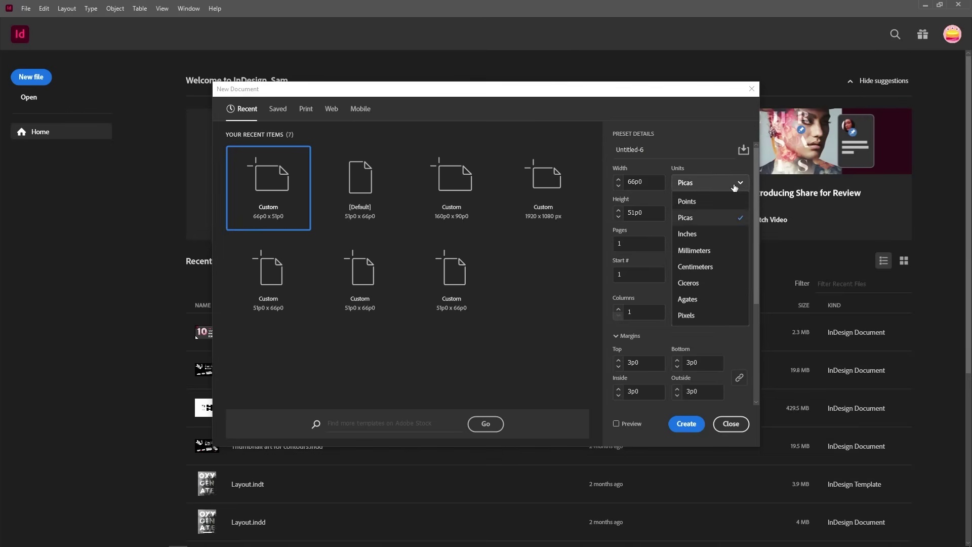
{"action": "left_click", "coordinate": [718, 235]}
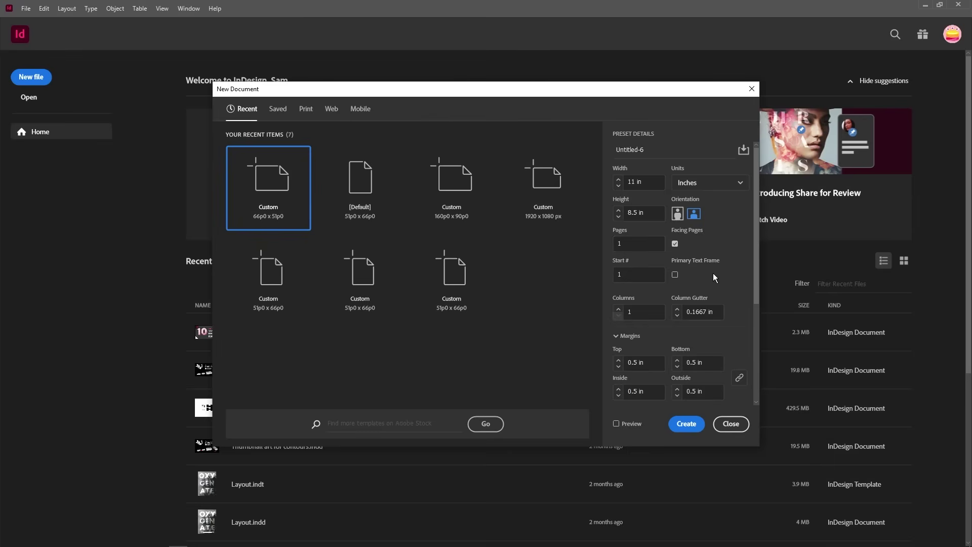
{"action": "scroll", "coordinate": [712, 274], "scroll_direction": "down", "scroll_amount": 5}
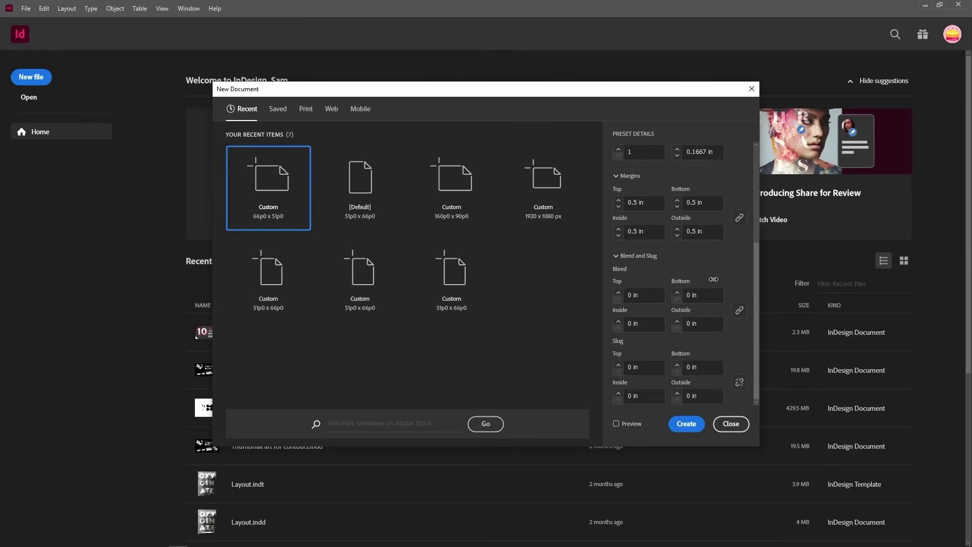
{"action": "scroll", "coordinate": [737, 282], "scroll_direction": "up", "scroll_amount": 5}
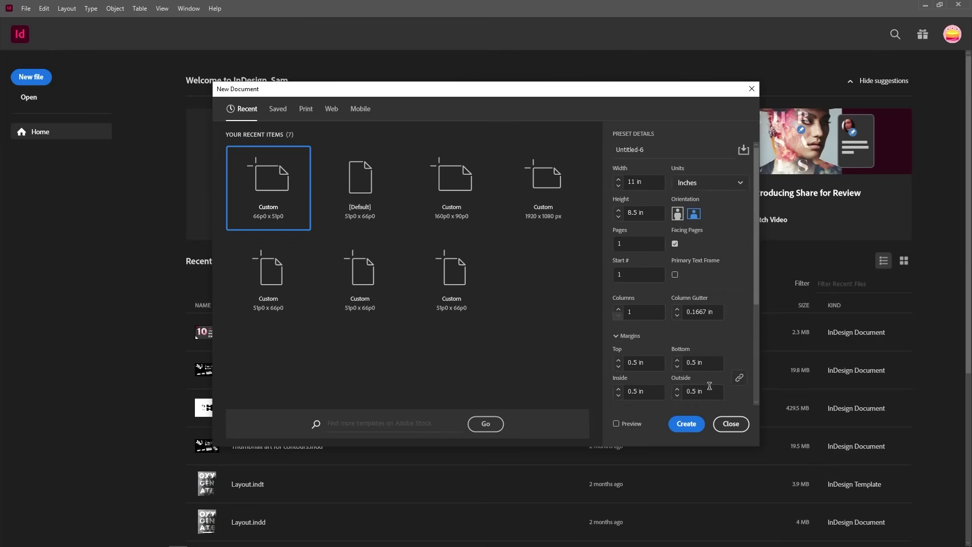
{"action": "left_click", "coordinate": [687, 425]}
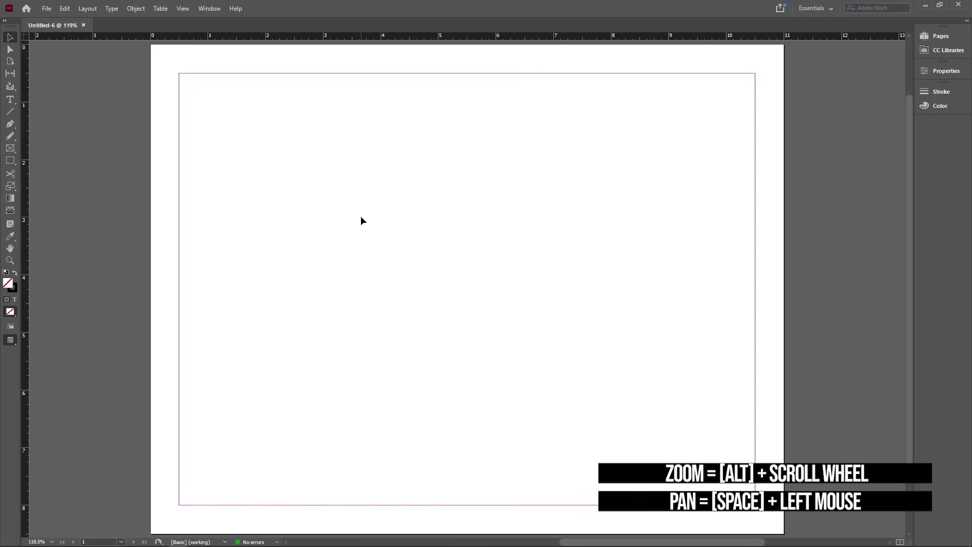
- Pan across the blank page and zoom in and out to examine the document area
{"action": "key", "text": "space"}
{"action": "left_click_drag", "start_coordinate": [451, 254], "coordinate": [412, 285]}
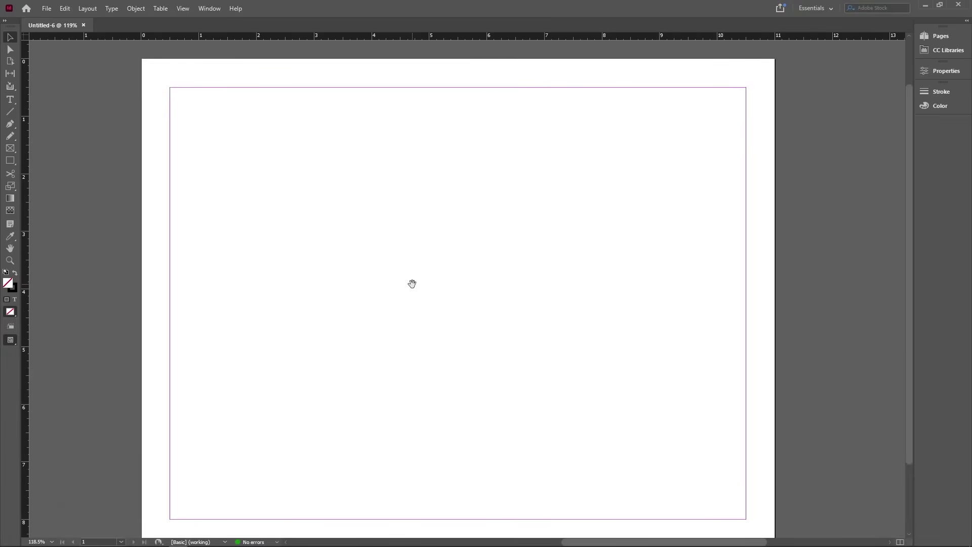
{"action": "key", "text": "alt"}
{"action": "scroll", "coordinate": [411, 285], "scroll_direction": "down", "scroll_amount": 1}
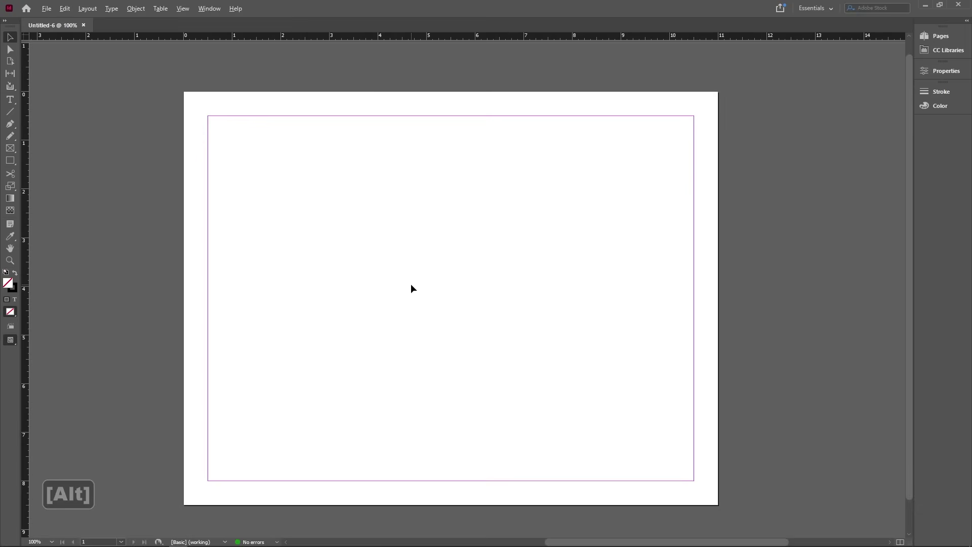
{"action": "scroll", "coordinate": [424, 296], "scroll_direction": "up", "scroll_amount": 1}
{"action": "scroll", "coordinate": [424, 296], "scroll_direction": "down", "scroll_amount": 2}
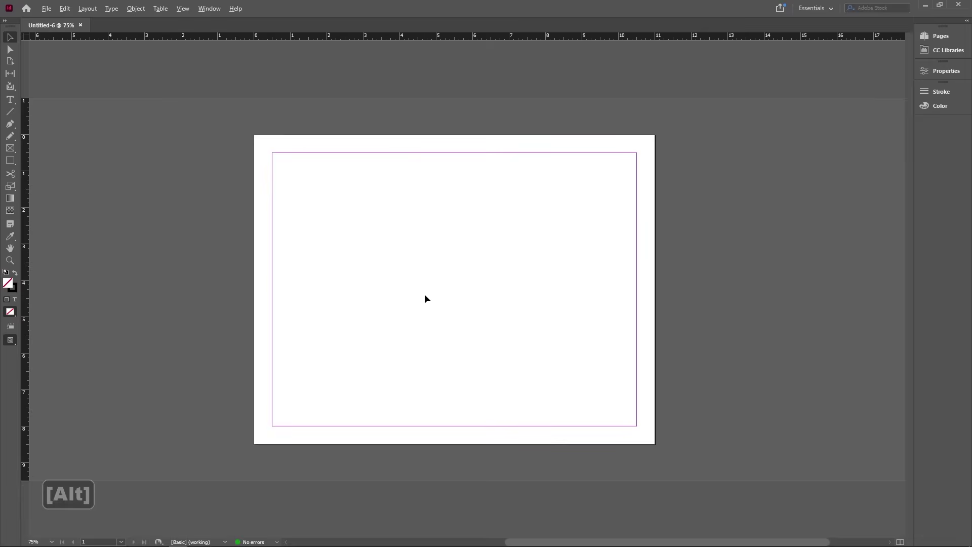
{"action": "scroll", "coordinate": [424, 299], "scroll_direction": "up", "scroll_amount": 1}
{"action": "scroll", "coordinate": [506, 243], "scroll_direction": "down", "scroll_amount": 1}
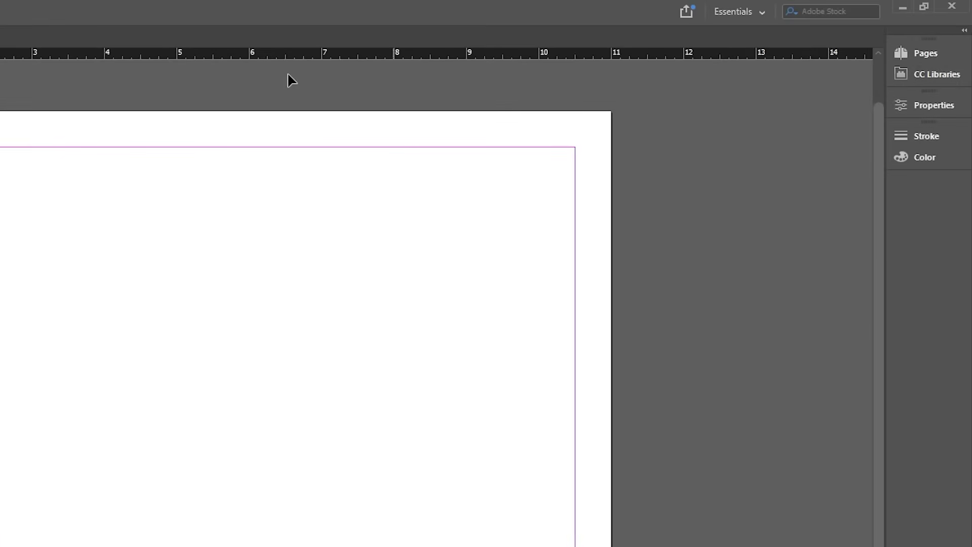
{"action": "left_click", "coordinate": [906, 53]}
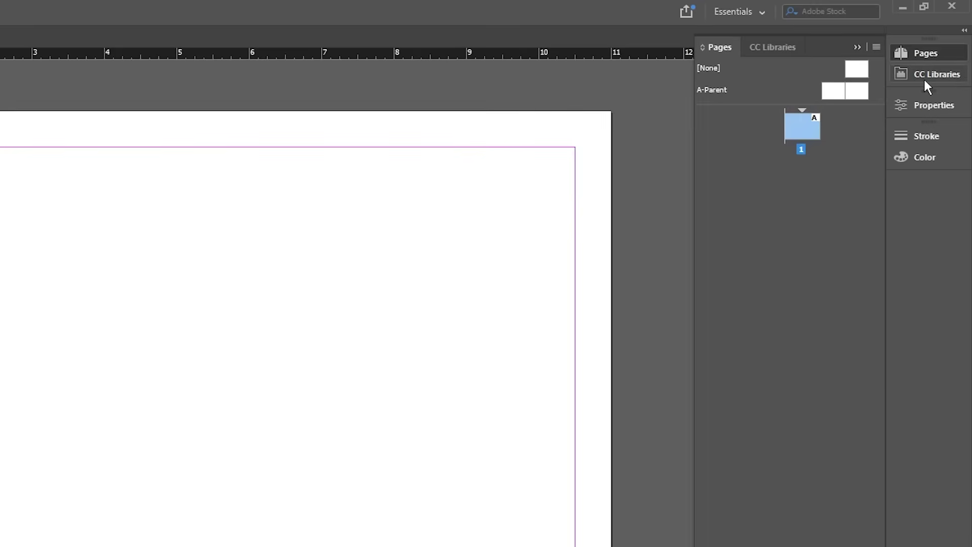
{"action": "left_click", "coordinate": [937, 105]}
{"action": "left_click", "coordinate": [930, 157]}
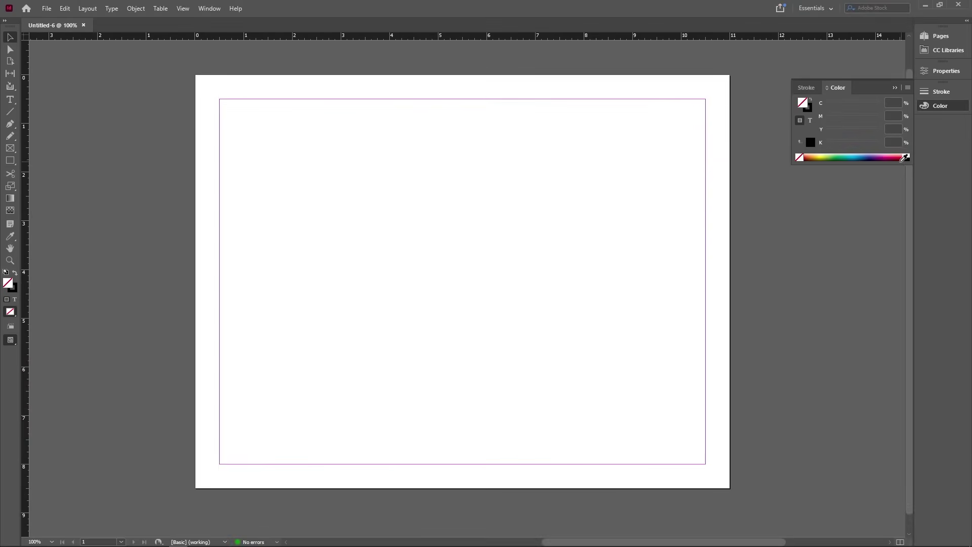
{"action": "left_click", "coordinate": [894, 88]}
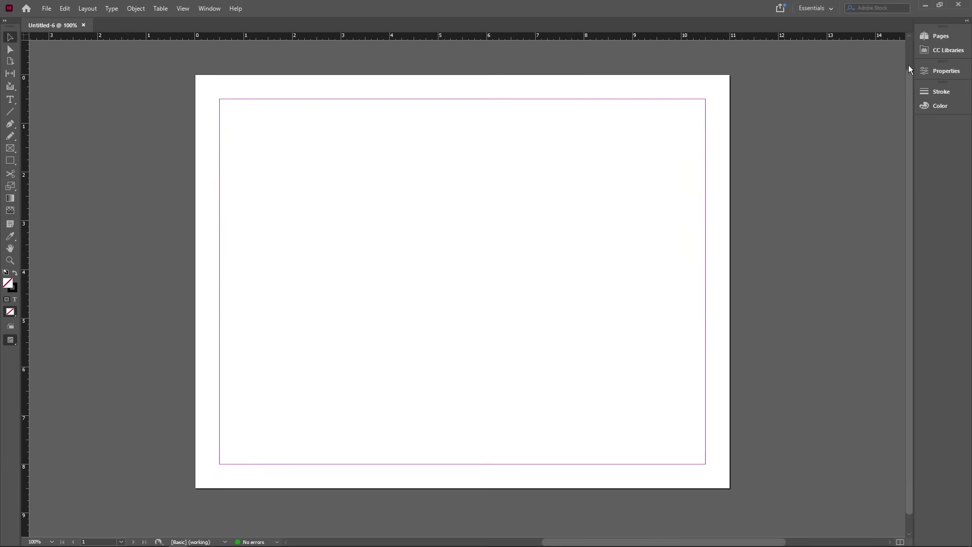
- Add four pages to the document and bring the resulting facing spreads into view
{"action": "left_click", "coordinate": [922, 37]}
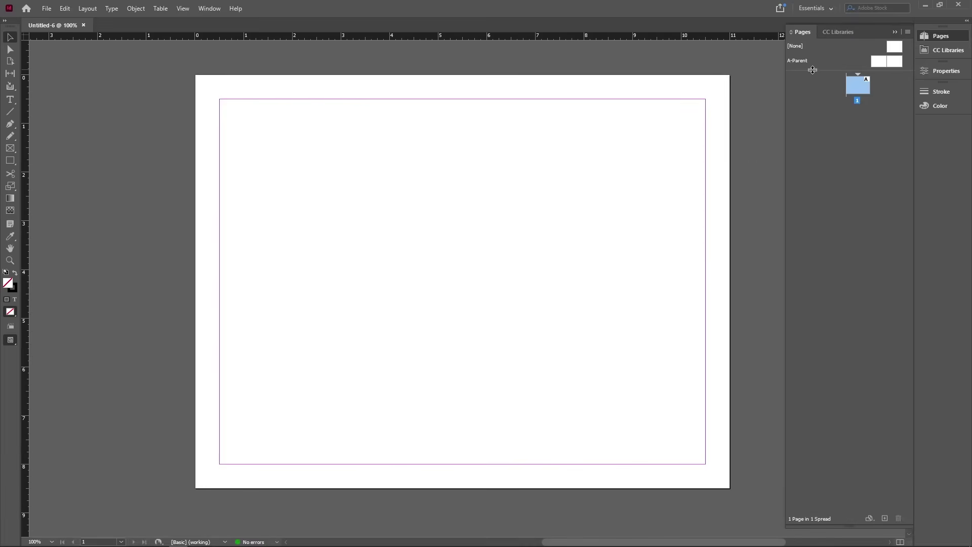
{"action": "key", "text": "ctrl+minus"}
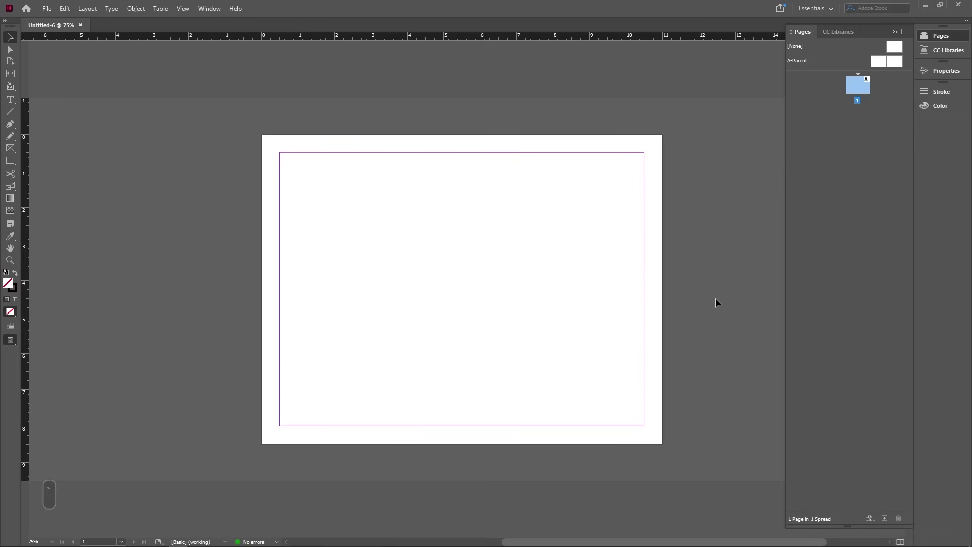
{"action": "left_click", "coordinate": [885, 518]}
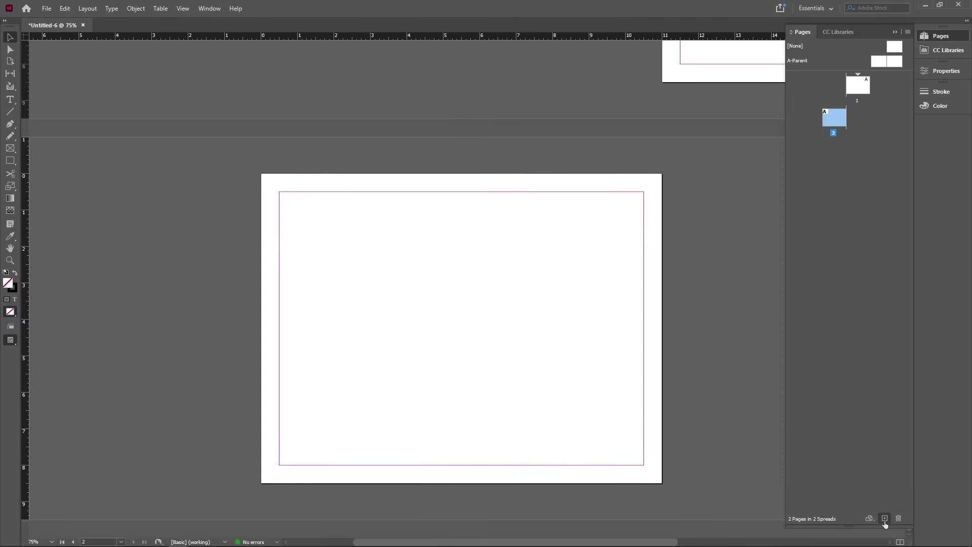
{"action": "left_click", "coordinate": [885, 518]}
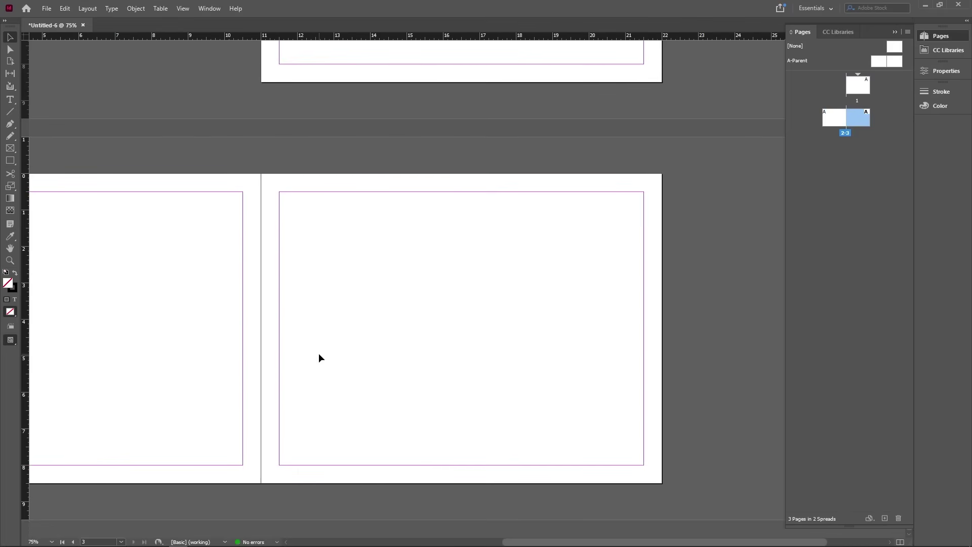
{"action": "left_click", "coordinate": [884, 518]}
{"action": "left_click", "coordinate": [884, 518]}
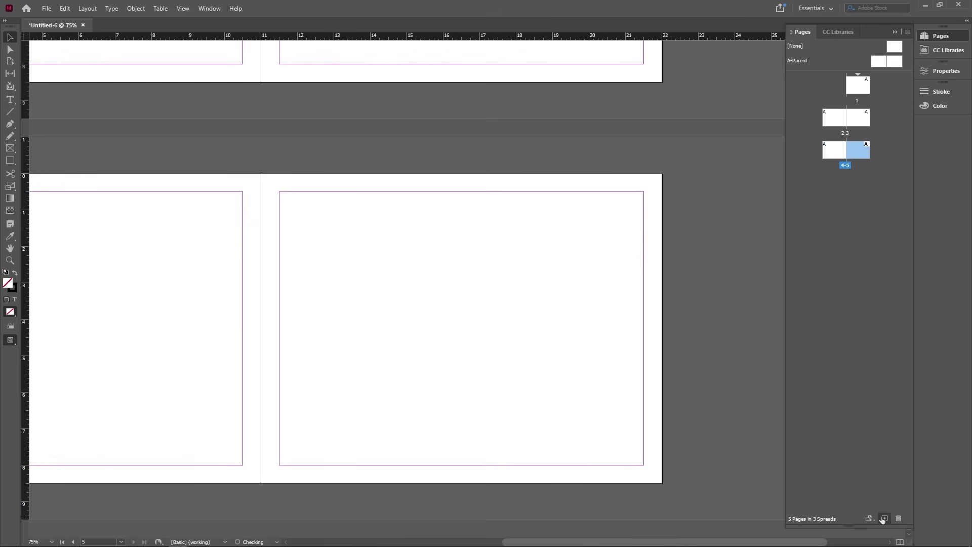
{"action": "scroll", "coordinate": [334, 297], "scroll_direction": "down", "scroll_amount": 2}
{"action": "left_click_drag", "start_coordinate": [390, 262], "coordinate": [432, 425]}
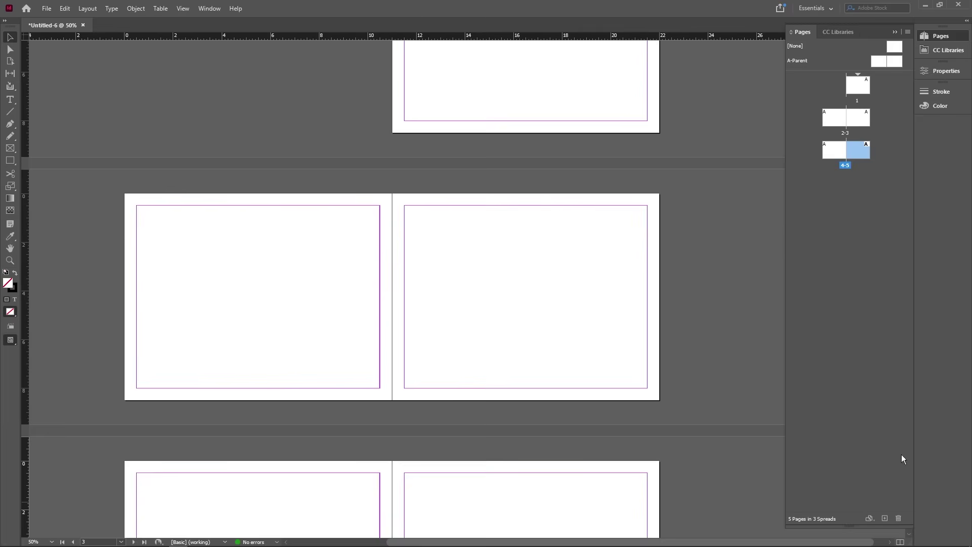
- Delete pages 5, 4 and 3 from the document
{"action": "left_click", "coordinate": [899, 518]}
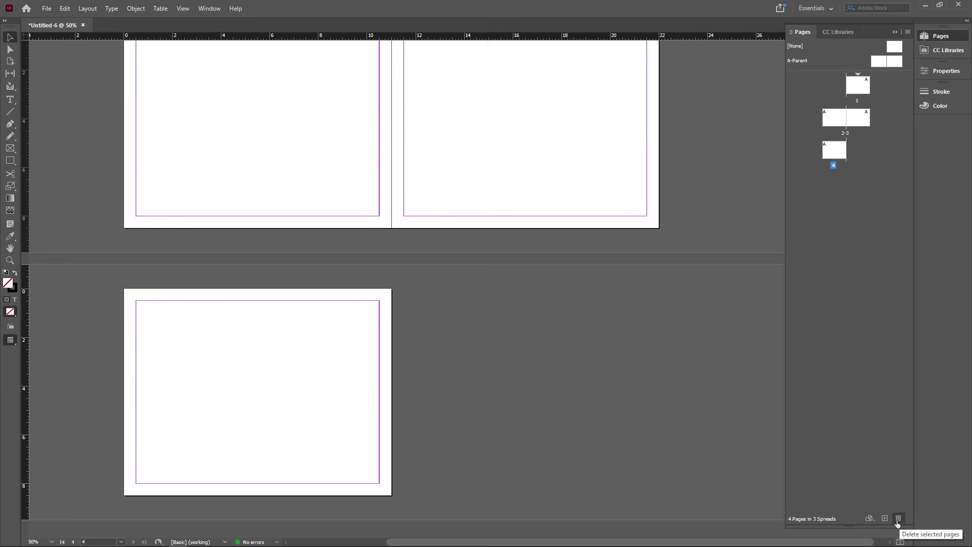
{"action": "left_click", "coordinate": [897, 520]}
{"action": "left_click", "coordinate": [850, 135]}
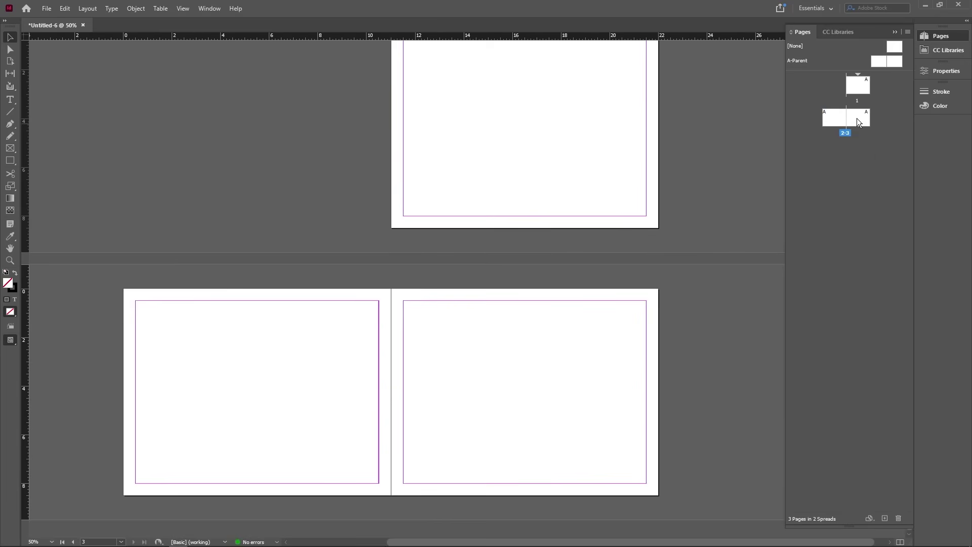
{"action": "right_click", "coordinate": [860, 117]}
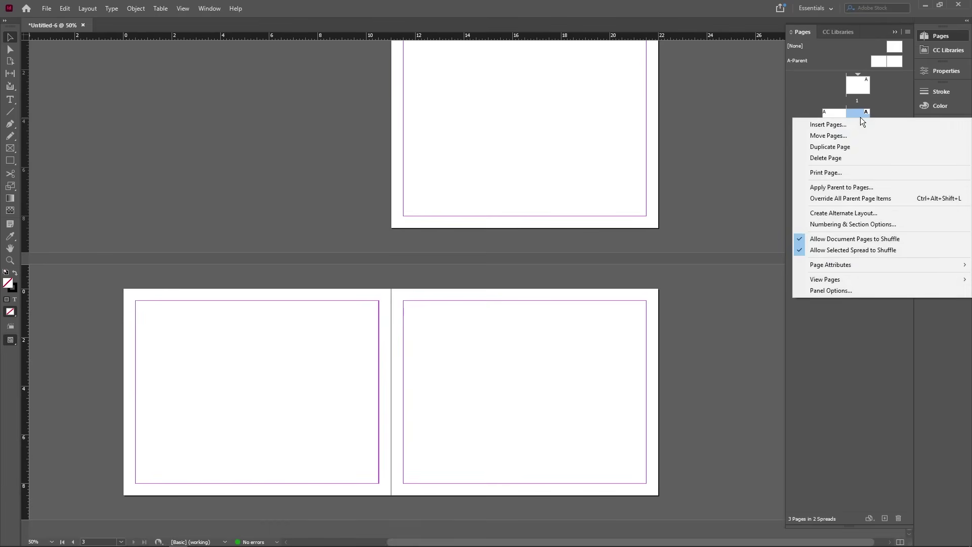
{"action": "left_click", "coordinate": [843, 157]}
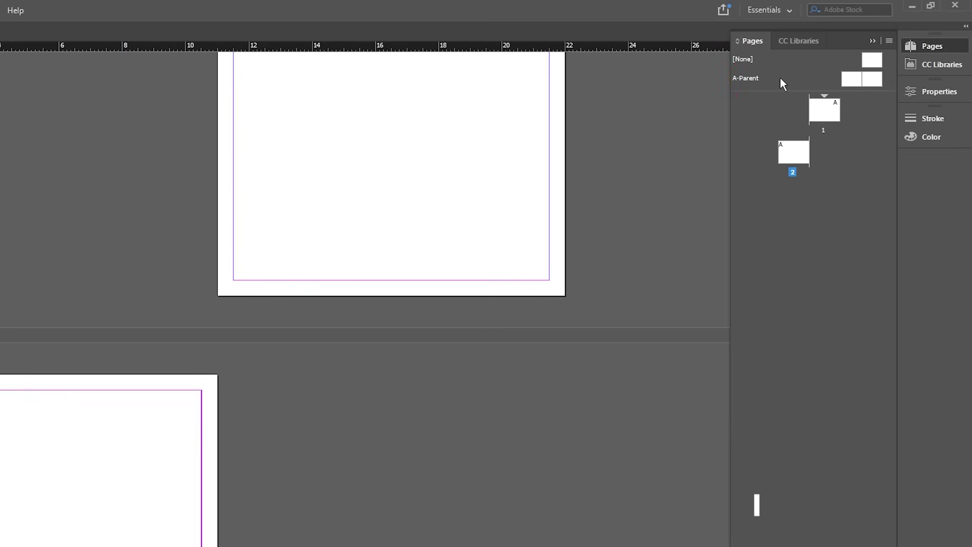
- Draw a rectangle about 3.8 × 1.9 in on the left-hand page of A-Parent, filled black without a stroke
{"action": "double_click", "coordinate": [781, 79]}
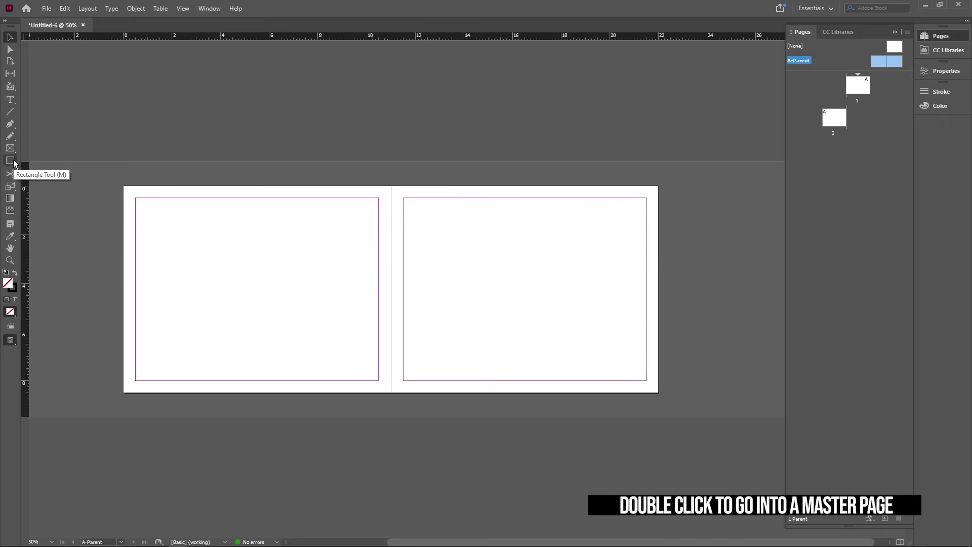
{"action": "left_click", "coordinate": [14, 163]}
{"action": "left_click_drag", "start_coordinate": [181, 242], "coordinate": [274, 289]}
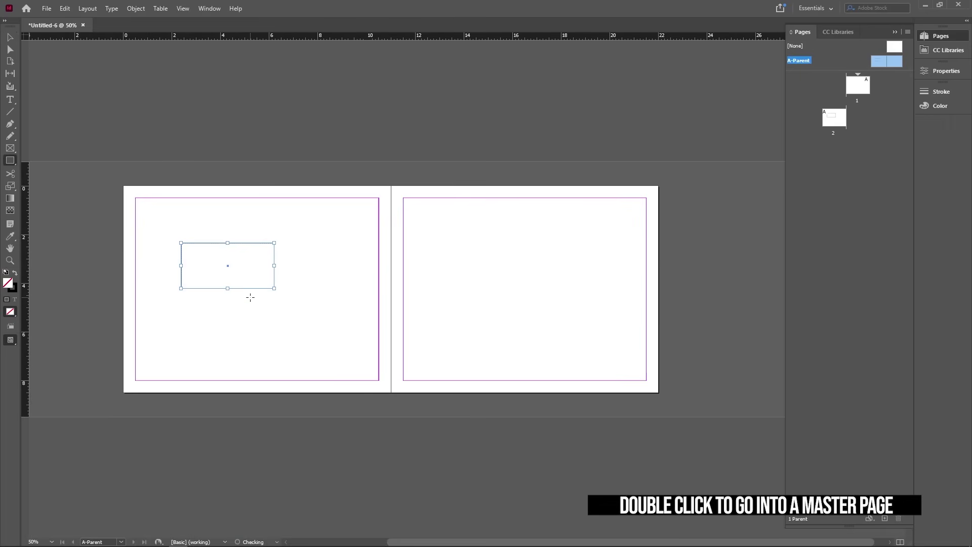
{"action": "left_click", "coordinate": [15, 273]}
{"action": "left_click", "coordinate": [10, 37]}
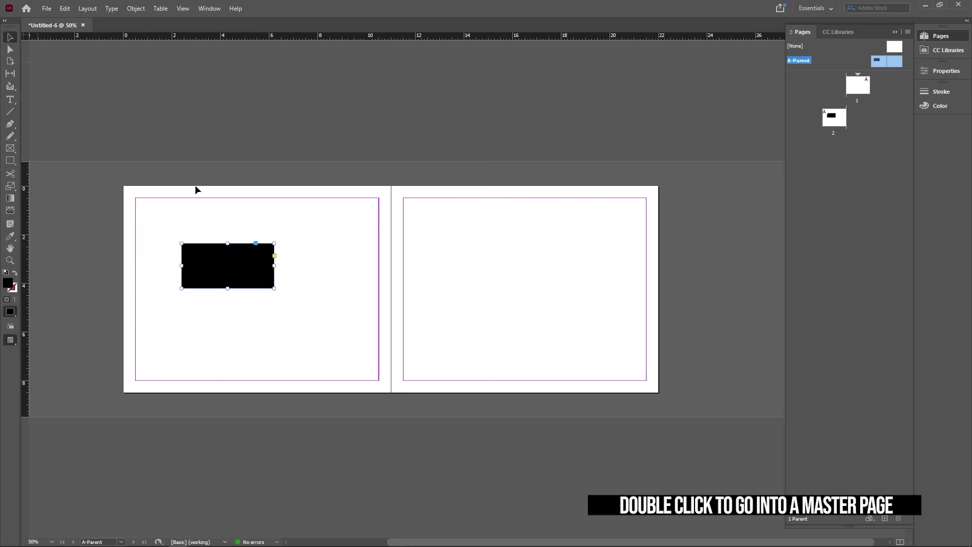
{"action": "left_click", "coordinate": [196, 190]}
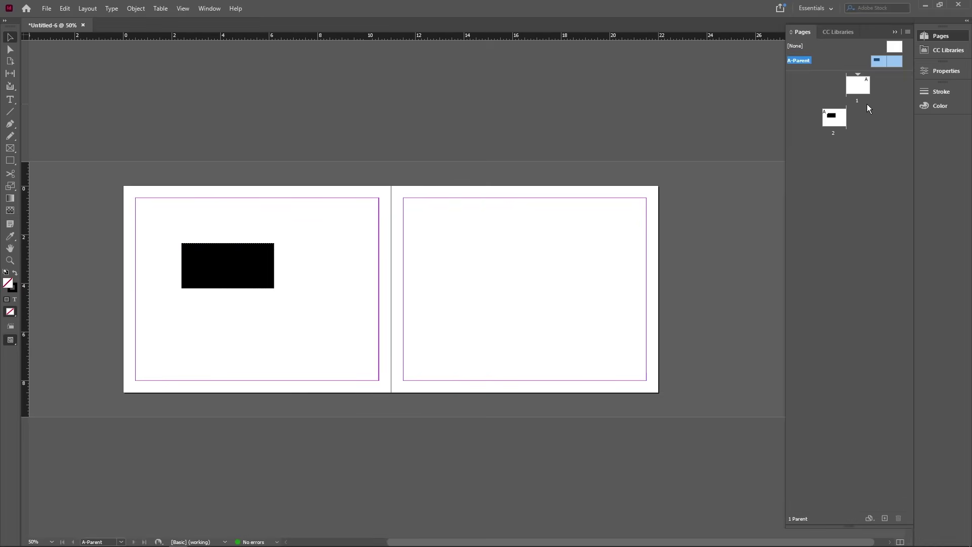
- Compare page 2 with the A-Parent spread to check how the parent rectangle carries over
{"action": "double_click", "coordinate": [834, 118]}
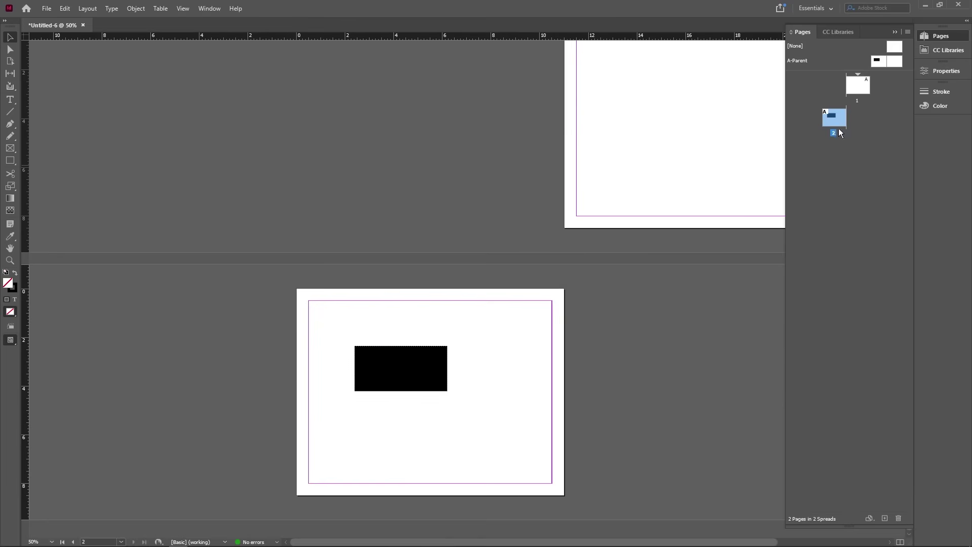
{"action": "double_click", "coordinate": [877, 66]}
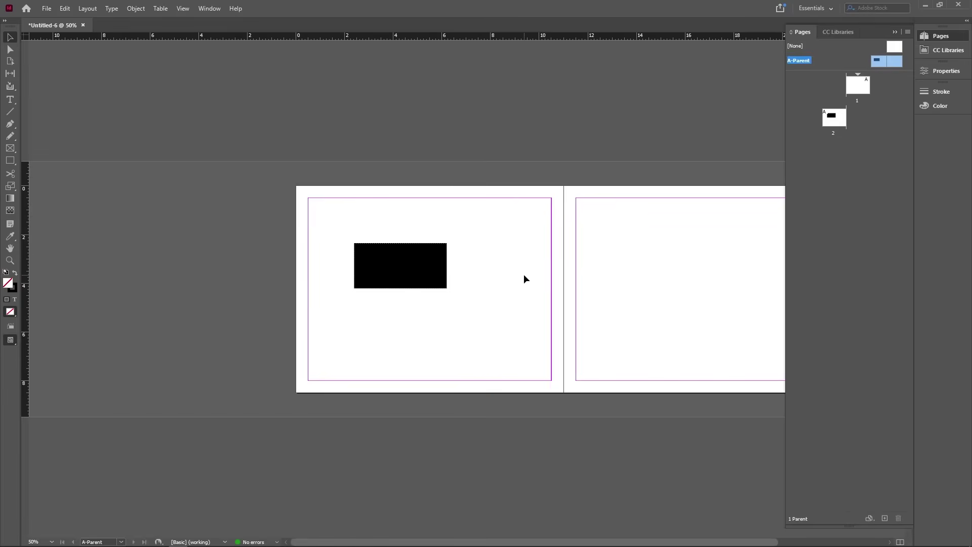
{"action": "double_click", "coordinate": [832, 116]}
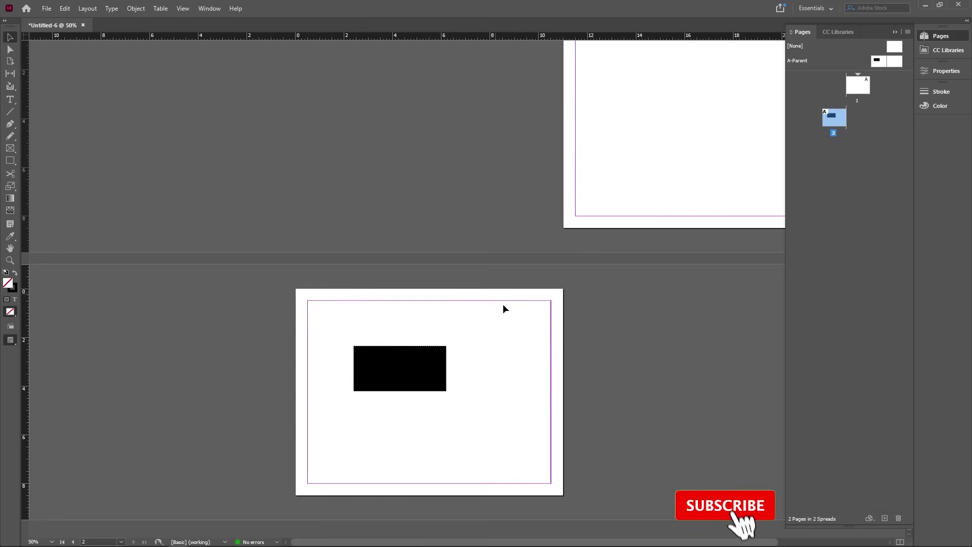
- Draw a black-filled rectangle about 3.1 × 1.2 in on the right-hand page of A-Parent and go to page 1
{"action": "left_click", "coordinate": [892, 51]}
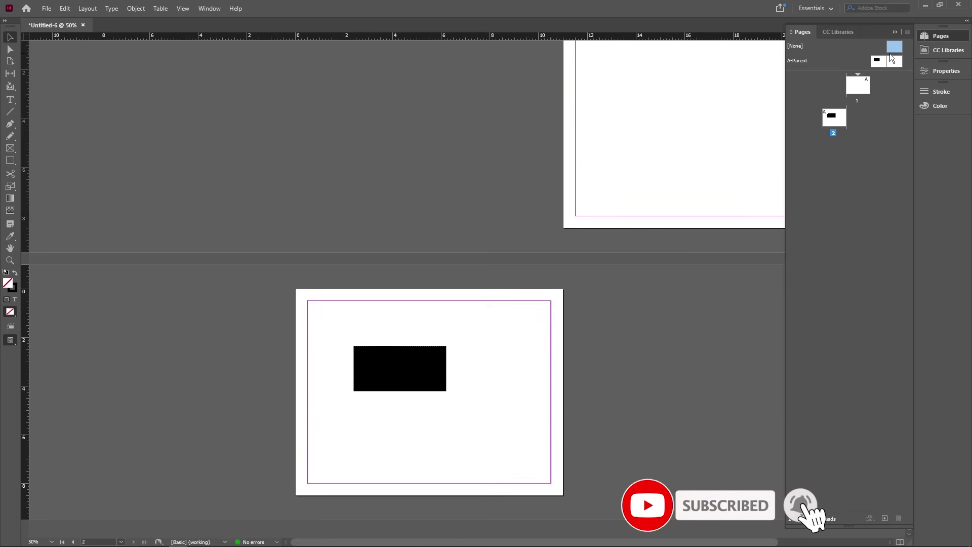
{"action": "double_click", "coordinate": [891, 61]}
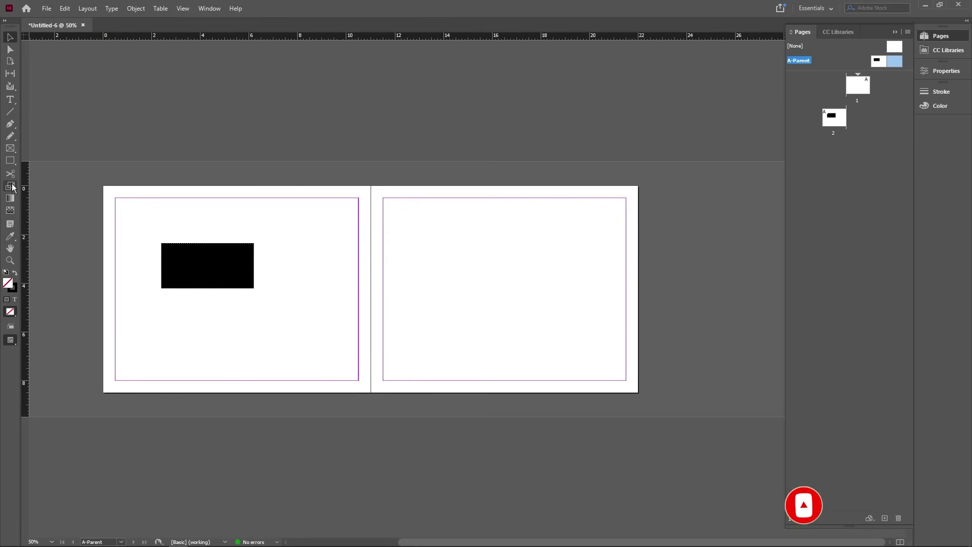
{"action": "key", "text": "m"}
{"action": "left_click_drag", "start_coordinate": [414, 247], "coordinate": [491, 277]}
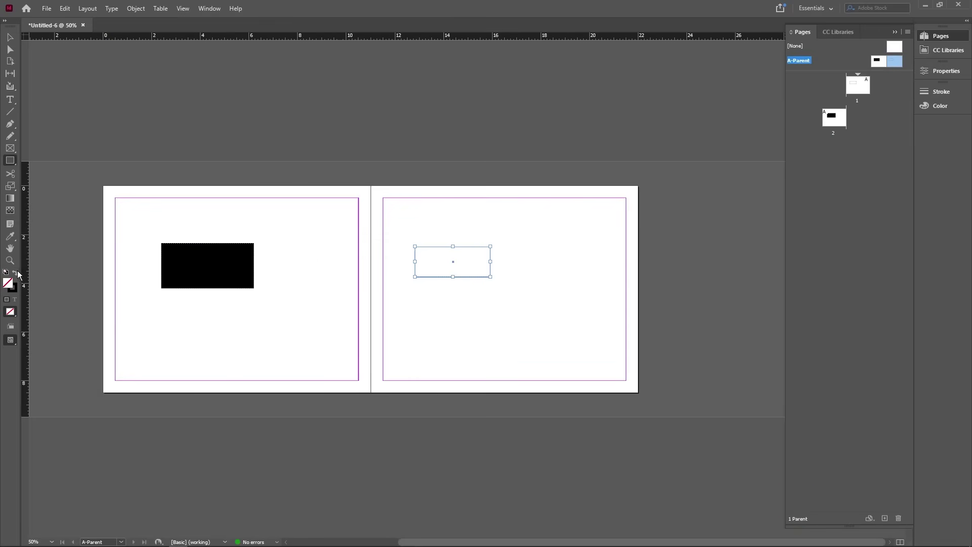
{"action": "left_click", "coordinate": [16, 272]}
{"action": "left_click", "coordinate": [9, 37]}
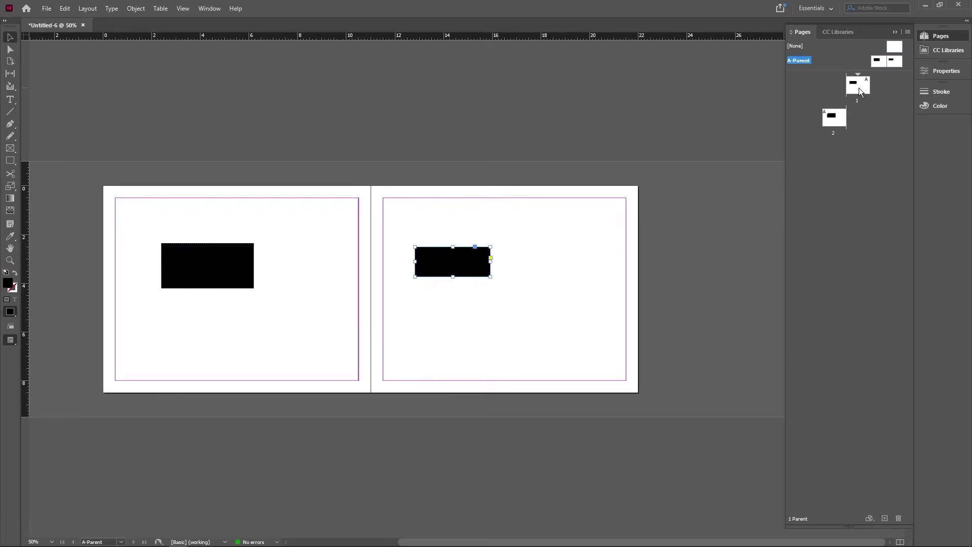
{"action": "double_click", "coordinate": [857, 85]}
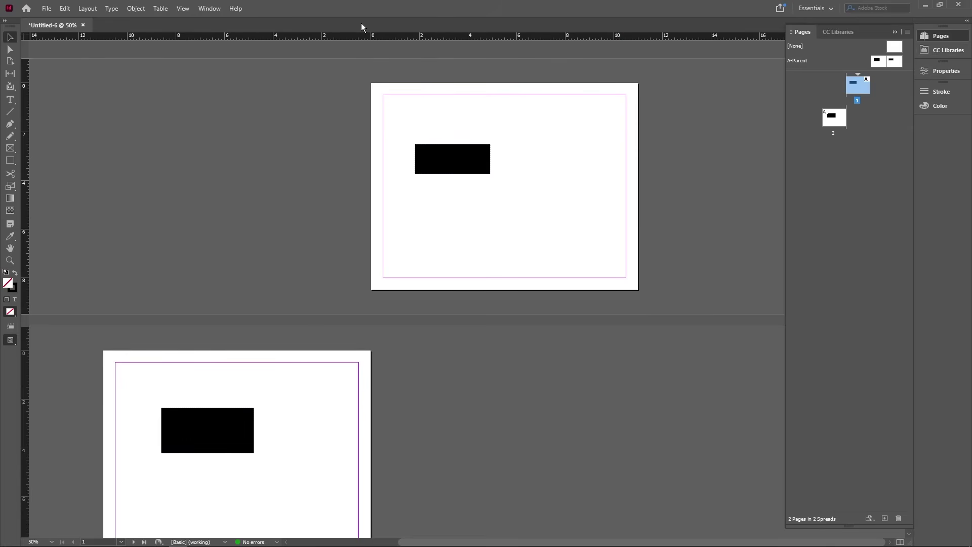
- Show the Layers panel, dock it with the collapsed panels below Color, and expand it there
{"action": "left_click", "coordinate": [209, 8]}
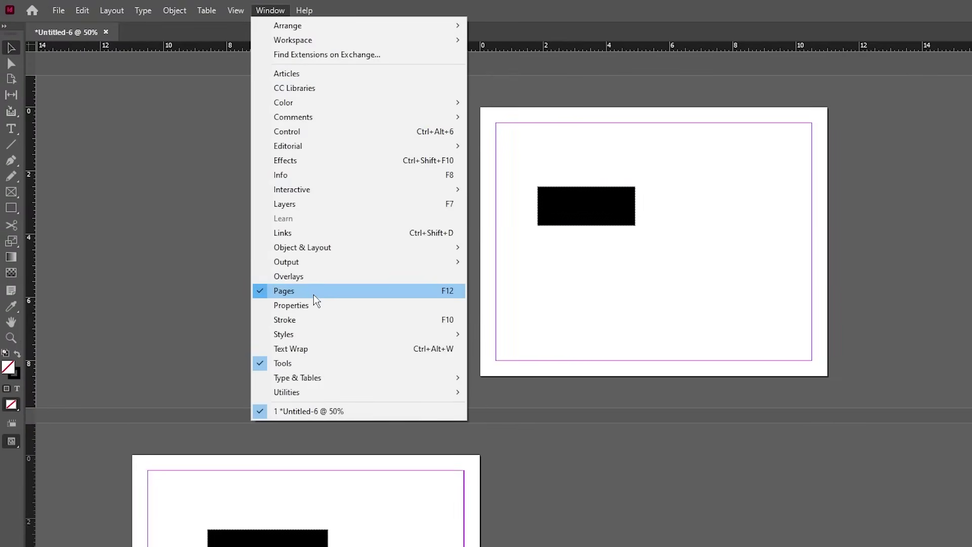
{"action": "left_click", "coordinate": [323, 205]}
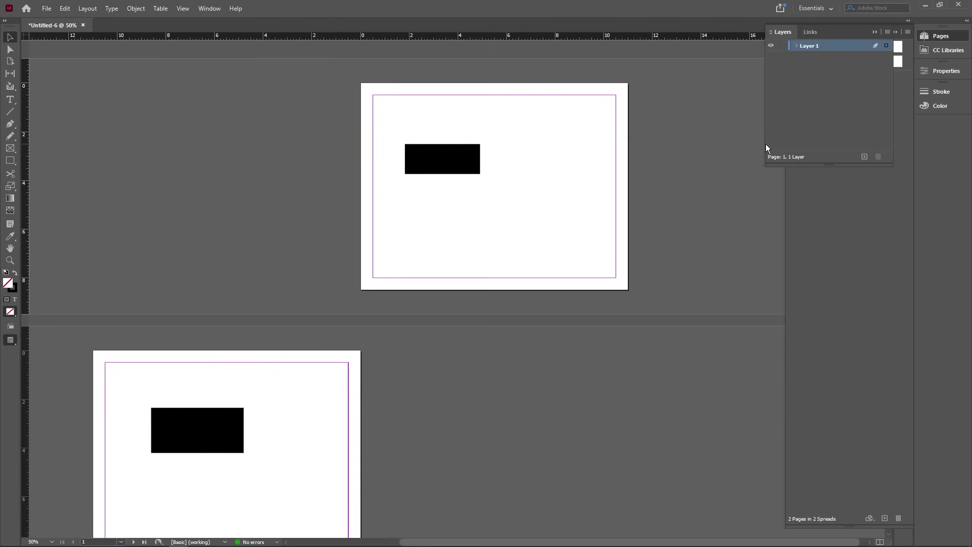
{"action": "left_click_drag", "start_coordinate": [842, 31], "coordinate": [640, 147]}
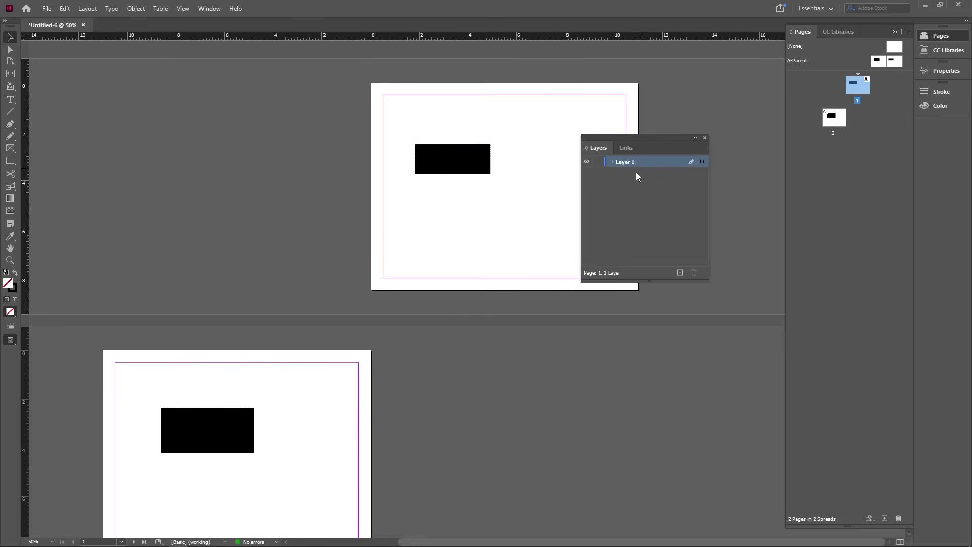
{"action": "left_click_drag", "start_coordinate": [657, 140], "coordinate": [940, 123]}
{"action": "left_click", "coordinate": [894, 32]}
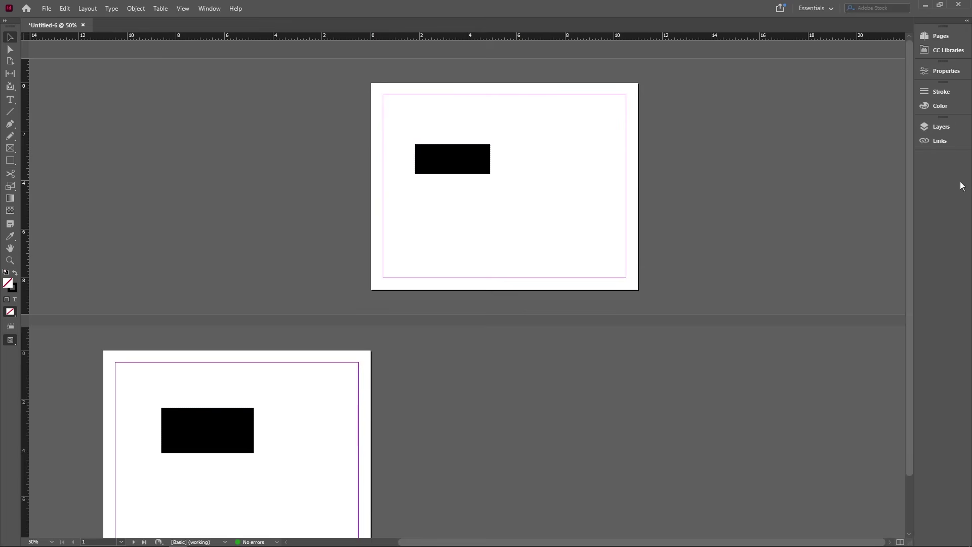
{"action": "left_click", "coordinate": [933, 127]}
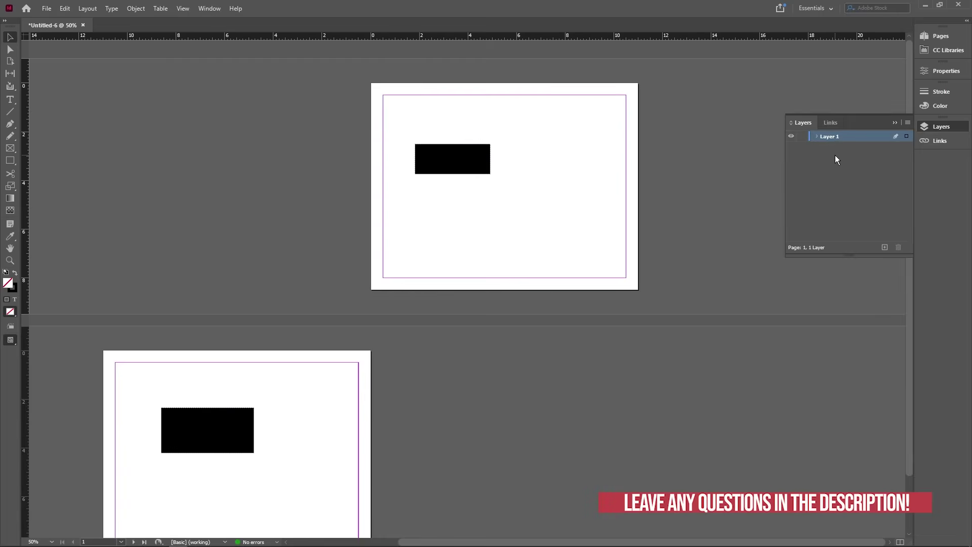
- Add a second layer above Layer 1 and delete it again
{"action": "left_click", "coordinate": [884, 247]}
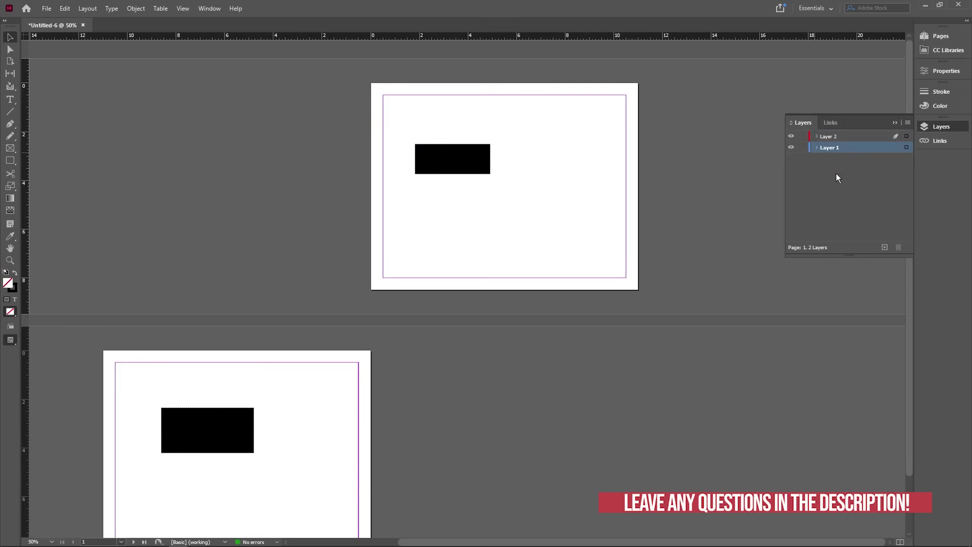
{"action": "left_click", "coordinate": [835, 136]}
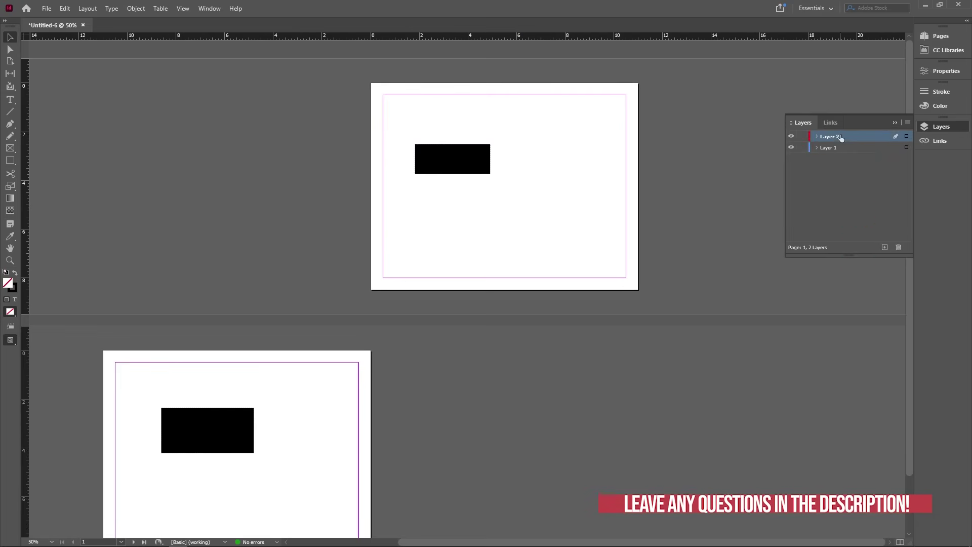
{"action": "left_click", "coordinate": [897, 248]}
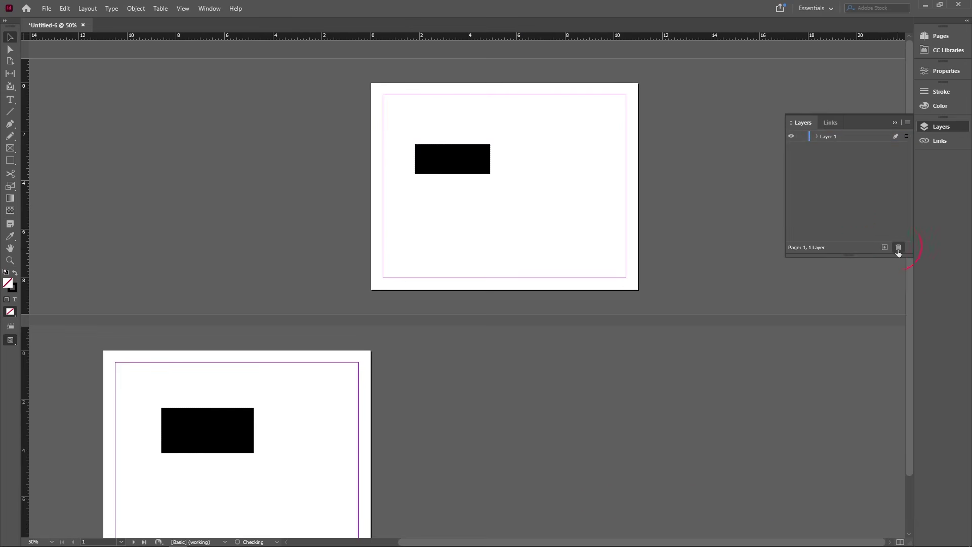
- Rename Layer 1 as Images and set its layer color to Green
{"action": "double_click", "coordinate": [830, 137]}
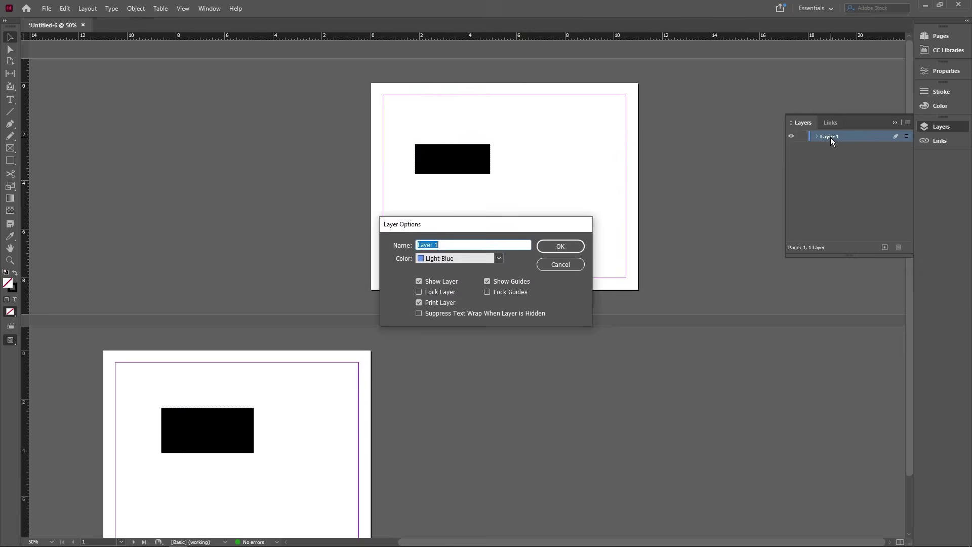
{"action": "left_click_drag", "start_coordinate": [505, 224], "coordinate": [520, 195]}
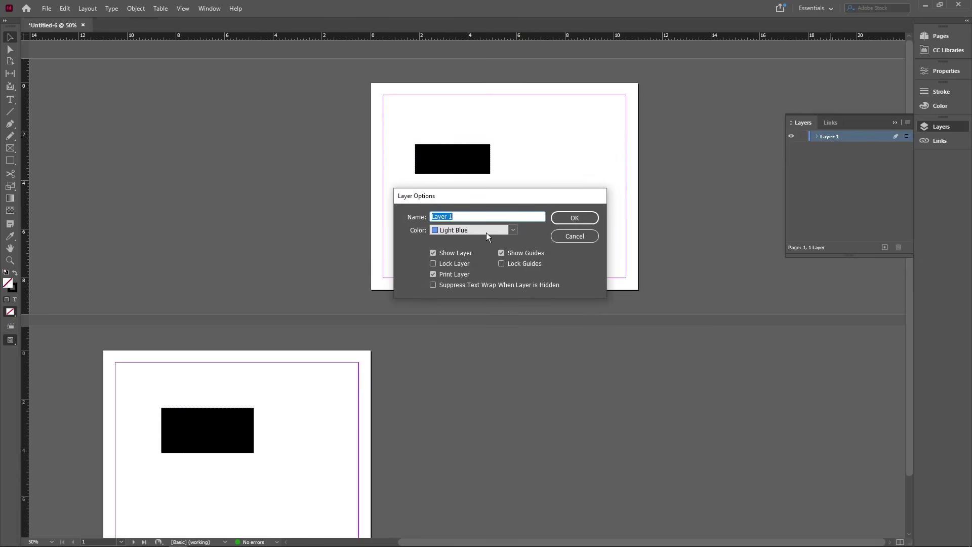
{"action": "type", "text": "Images"}
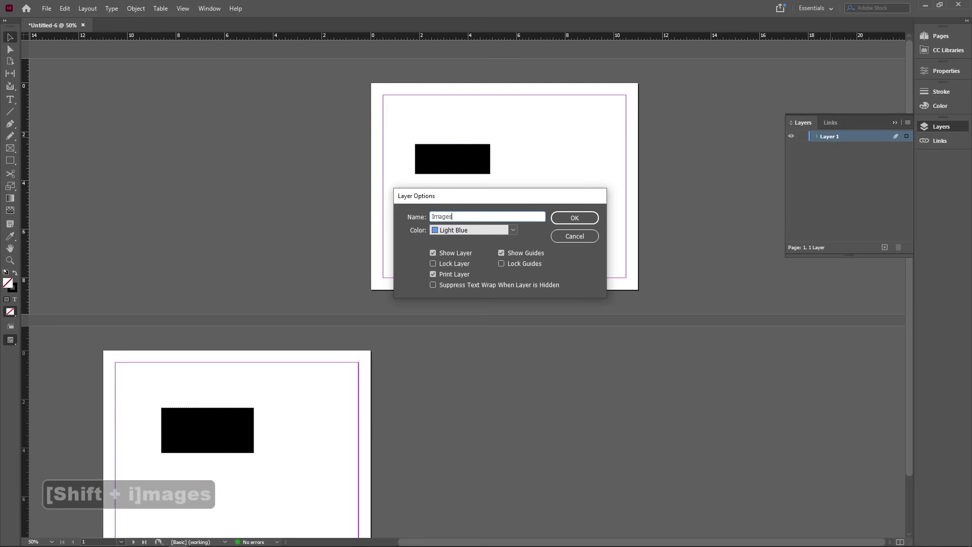
{"action": "left_click", "coordinate": [513, 229]}
{"action": "left_click", "coordinate": [476, 267]}
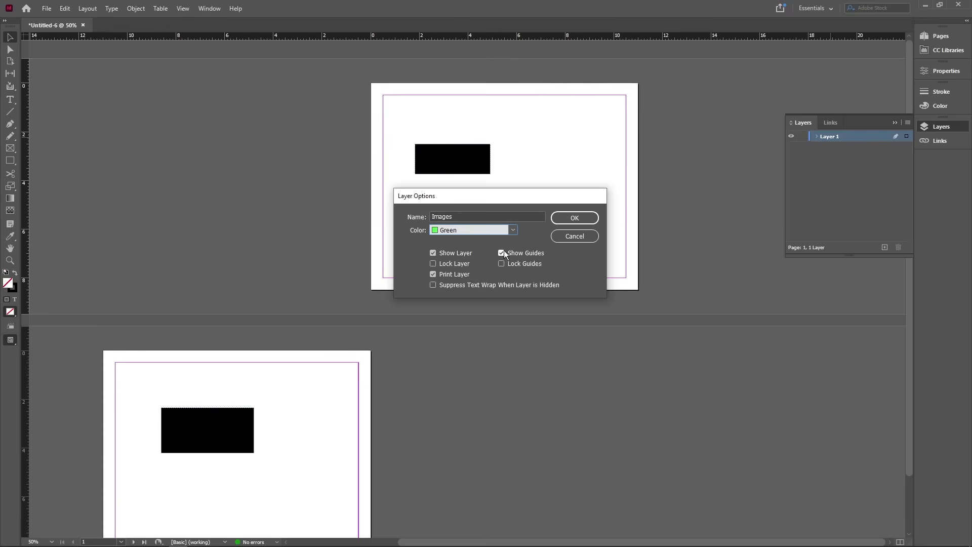
{"action": "left_click", "coordinate": [574, 217]}
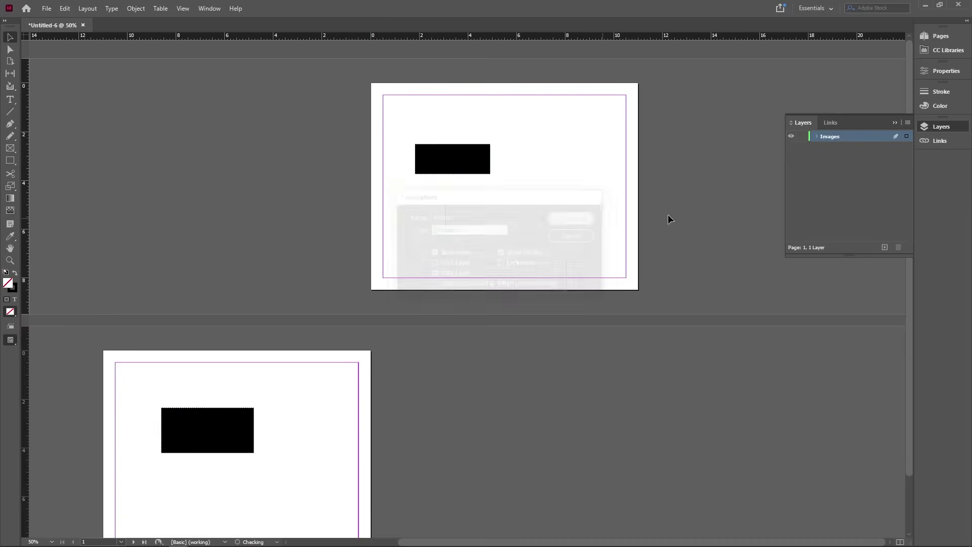
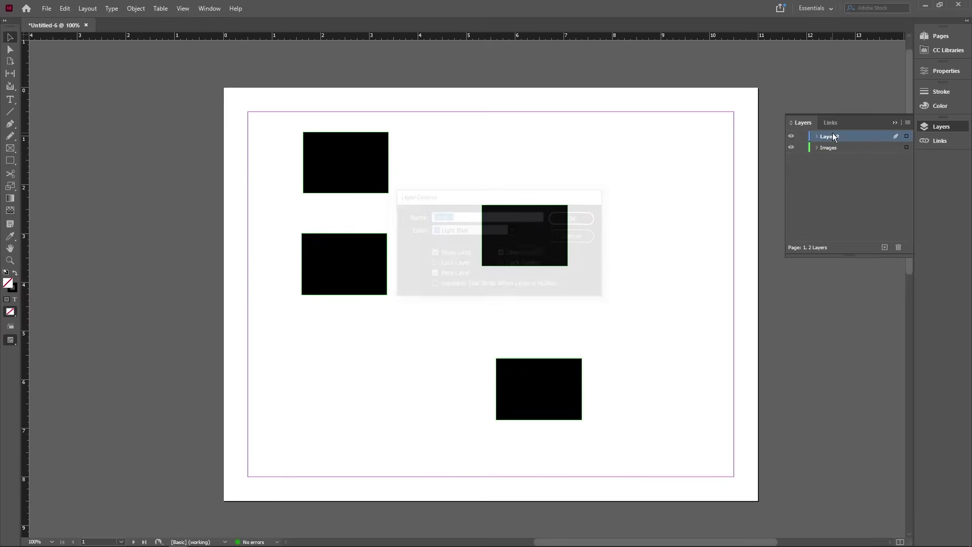
- Name the new layer TEXT and add a text frame about 1.9 × 0.5 in reading "square" near the page's upper-right area
{"action": "type", "text": "TEXT"}
{"action": "key", "text": "Return"}
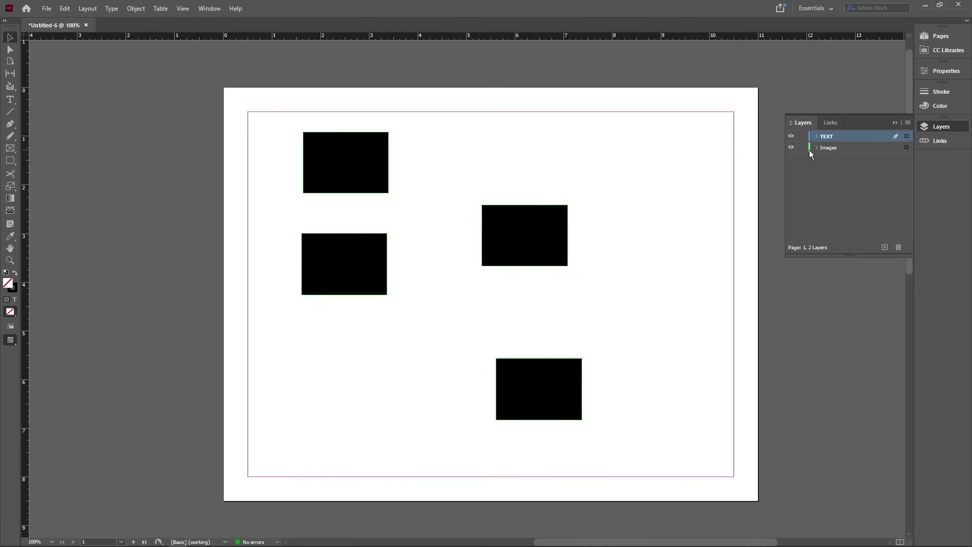
{"action": "left_click", "coordinate": [11, 99]}
{"action": "left_click_drag", "start_coordinate": [569, 156], "coordinate": [663, 181]}
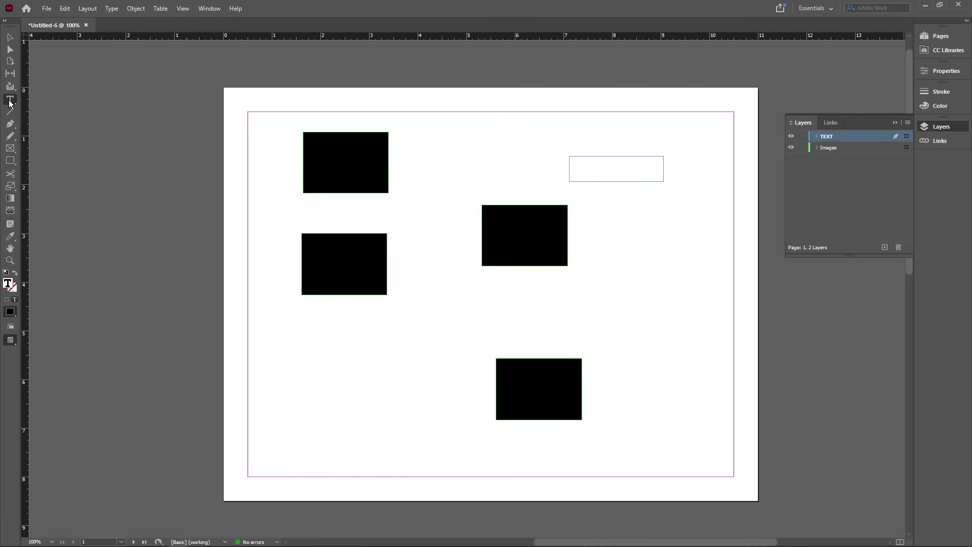
{"action": "key", "text": "Caps_Lock"}
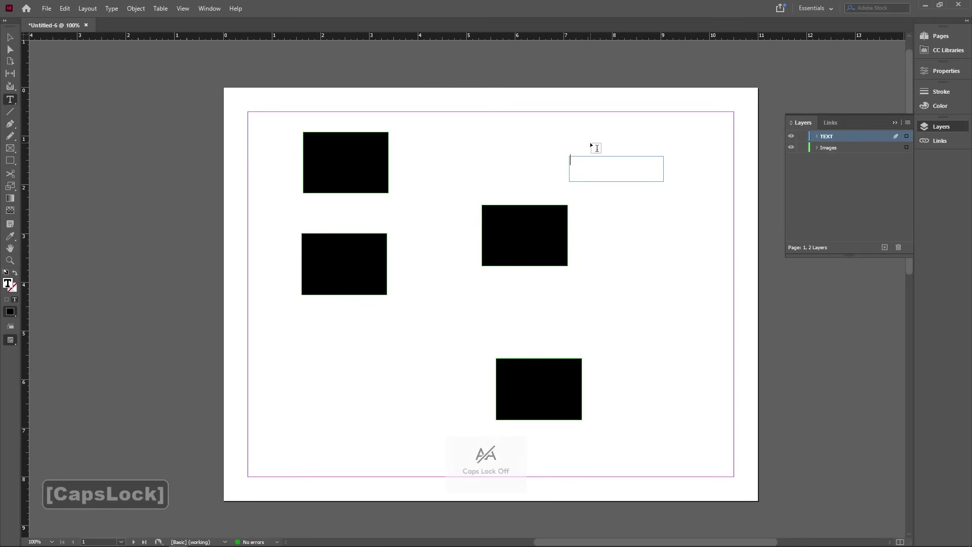
{"action": "type", "text": "square"}
- Color the word "square" cyan (#00d7ff) and move its text frame onto the black rectangle just below it
{"action": "key", "text": "ctrl+a"}
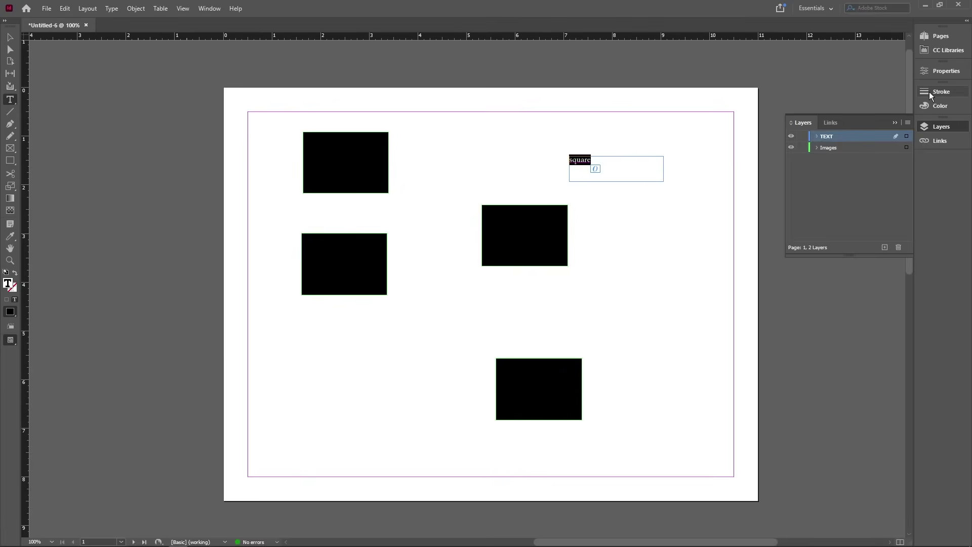
{"action": "left_click", "coordinate": [933, 108]}
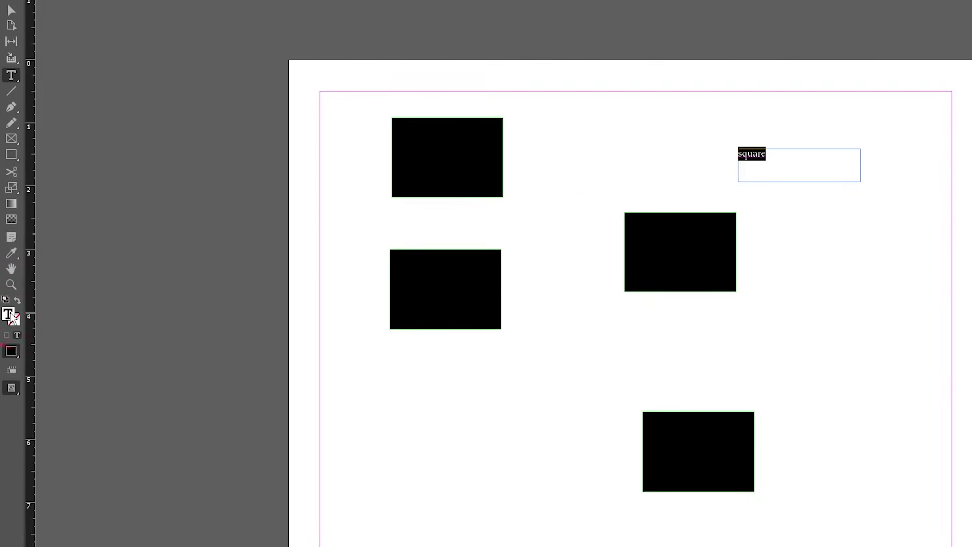
{"action": "double_click", "coordinate": [8, 283]}
{"action": "left_click", "coordinate": [720, 309]}
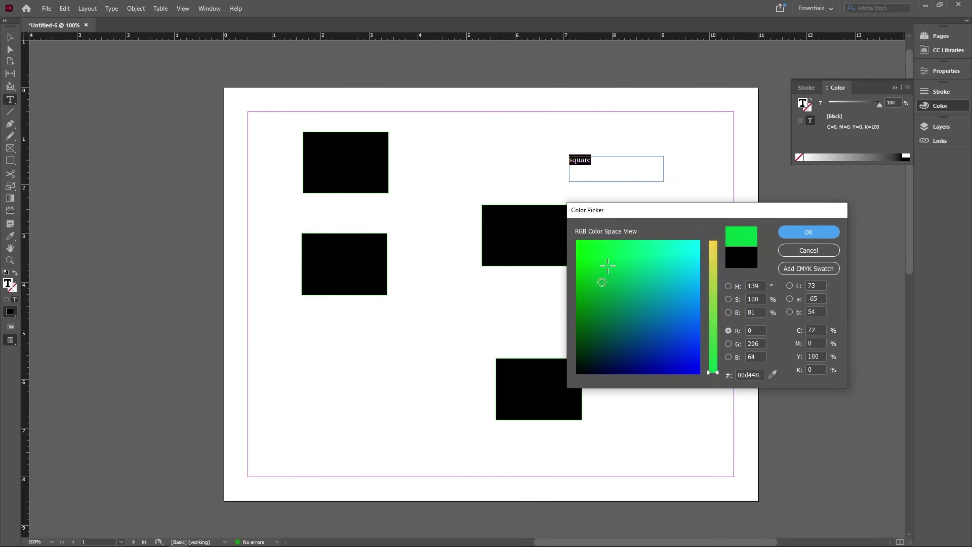
{"action": "left_click", "coordinate": [689, 285]}
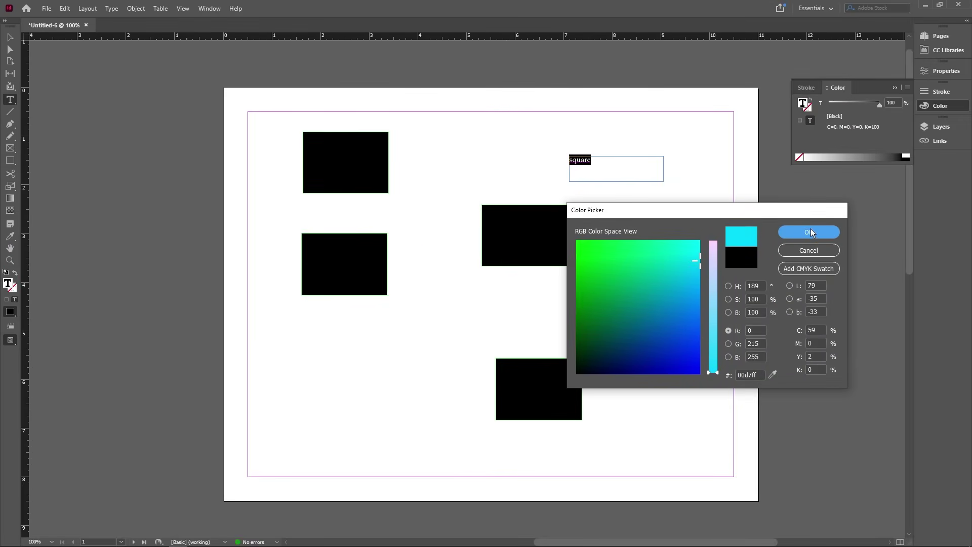
{"action": "left_click", "coordinate": [808, 231]}
{"action": "key", "text": "Escape"}
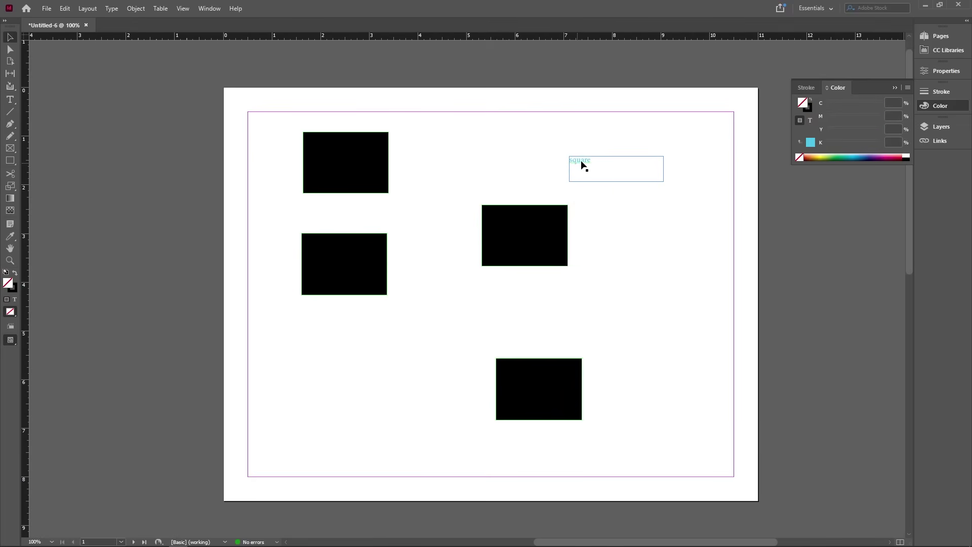
{"action": "left_click_drag", "start_coordinate": [581, 162], "coordinate": [513, 230]}
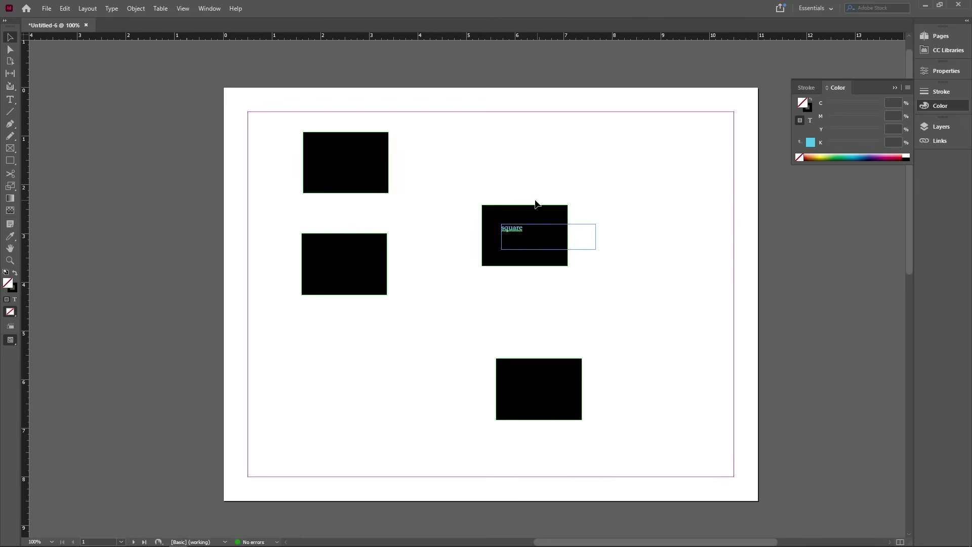
- Hide and show the TEXT layer, and do the same with the Images layer
{"action": "left_click", "coordinate": [924, 128]}
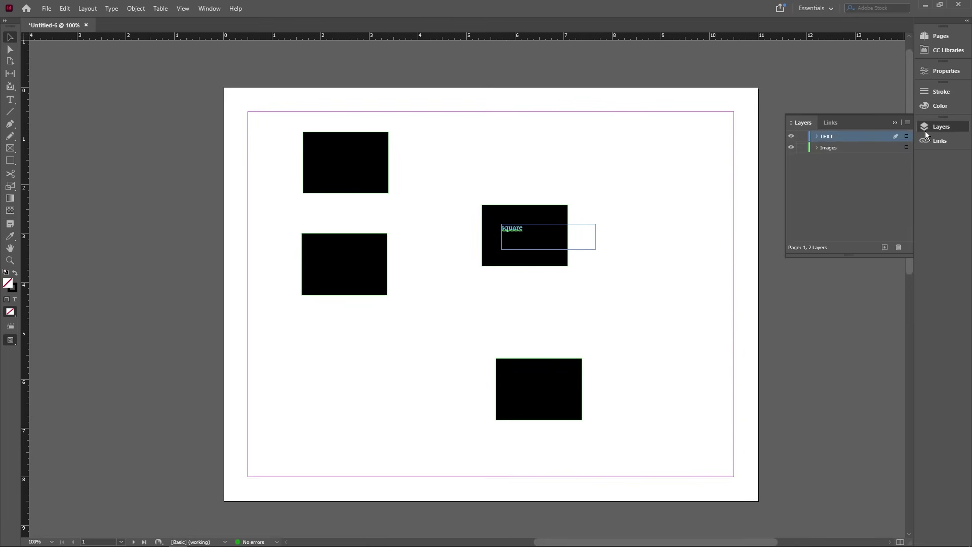
{"action": "left_click", "coordinate": [791, 137]}
{"action": "left_click", "coordinate": [791, 137]}
{"action": "left_click", "coordinate": [791, 148]}
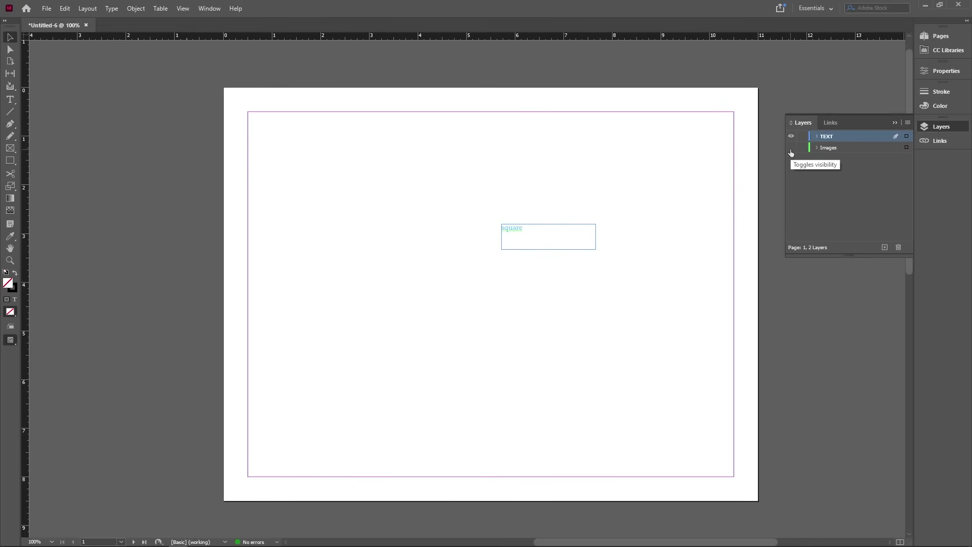
{"action": "left_click", "coordinate": [790, 148]}
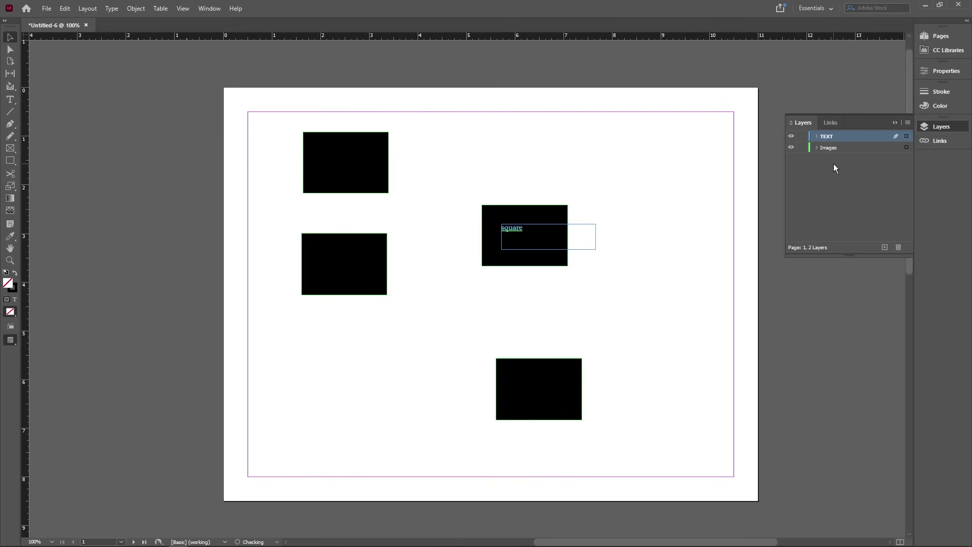
- Lock the TEXT layer and shift the black rectangle behind the word "square" about 0.2 in to the left
{"action": "left_click", "coordinate": [802, 136]}
{"action": "left_click_drag", "start_coordinate": [468, 196], "coordinate": [652, 309]}
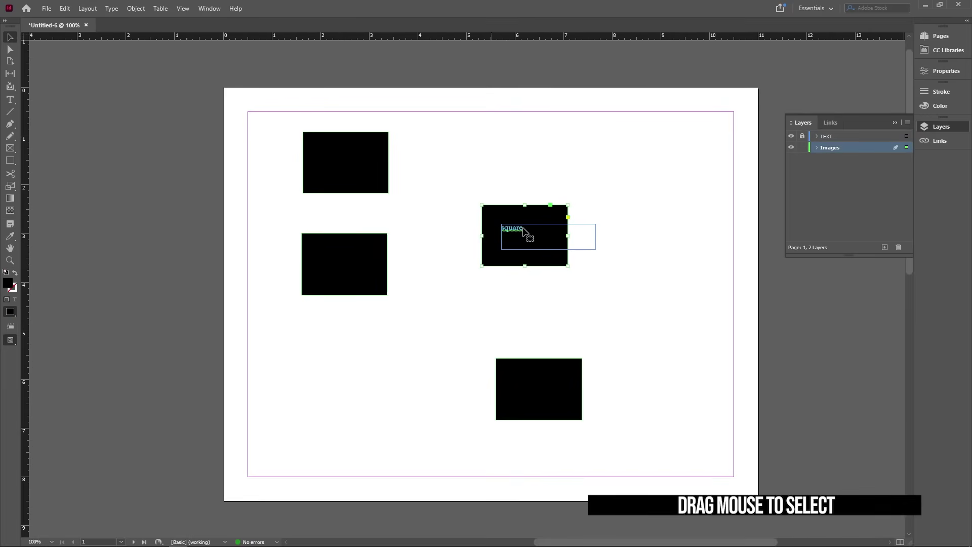
{"action": "mouse_move", "coordinate": [524, 232]}
{"action": "left_mouse_down"}
{"action": "mouse_move", "coordinate": [512, 229]}
{"action": "mouse_move", "coordinate": [453, 137]}
{"action": "mouse_move", "coordinate": [562, 267]}
{"action": "mouse_move", "coordinate": [513, 243]}
{"action": "left_mouse_up"}
{"action": "left_click", "coordinate": [620, 194]}
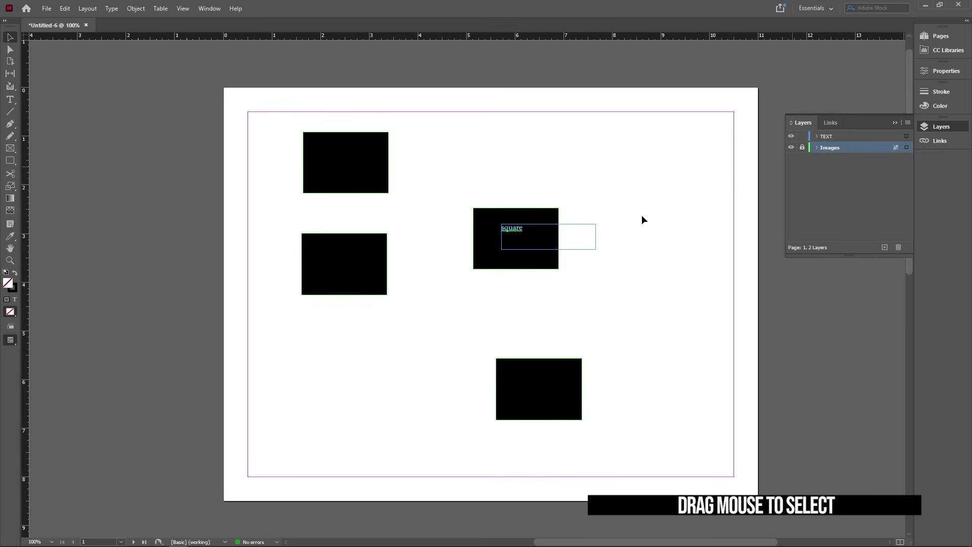
- Move the "square" text frame slightly to the left over the black rectangle on the locked Images layer
{"action": "left_click", "coordinate": [514, 232]}
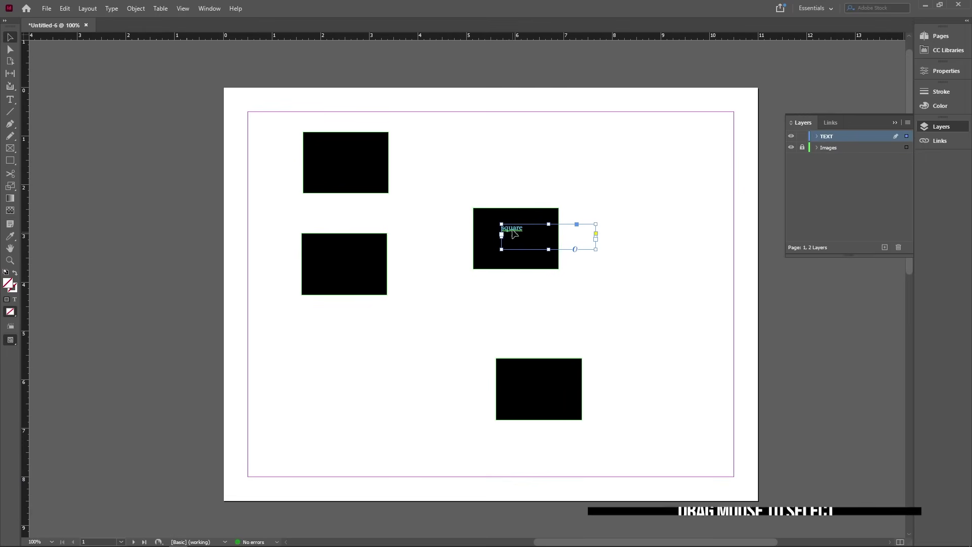
{"action": "mouse_move", "coordinate": [513, 229]}
{"action": "left_mouse_down"}
{"action": "mouse_move", "coordinate": [515, 178]}
{"action": "mouse_move", "coordinate": [506, 231]}
{"action": "left_mouse_up"}
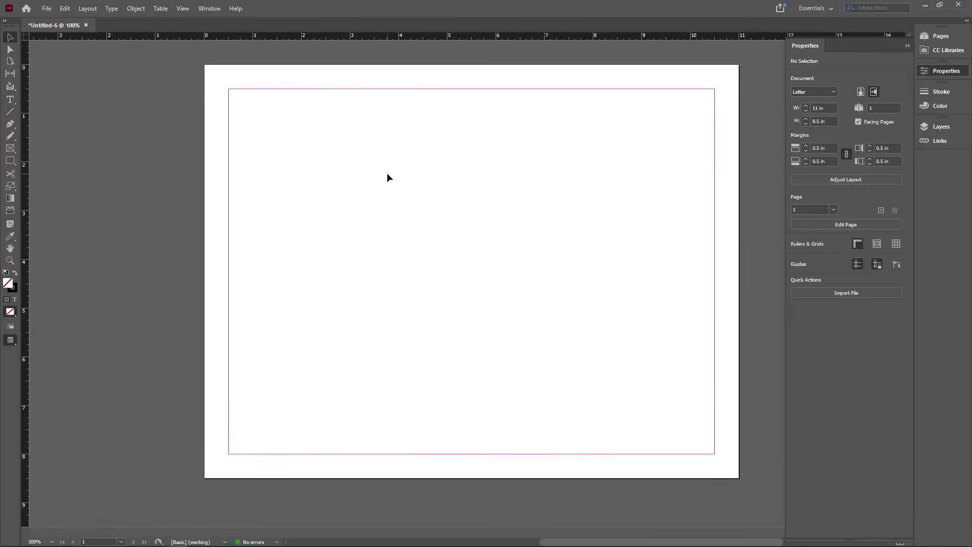
- Create layout guides with 2 rows and 5 columns fitted to the margins, with a 0.125 in row gutter and 0.1667 in column gutter
{"action": "left_click", "coordinate": [93, 8]}
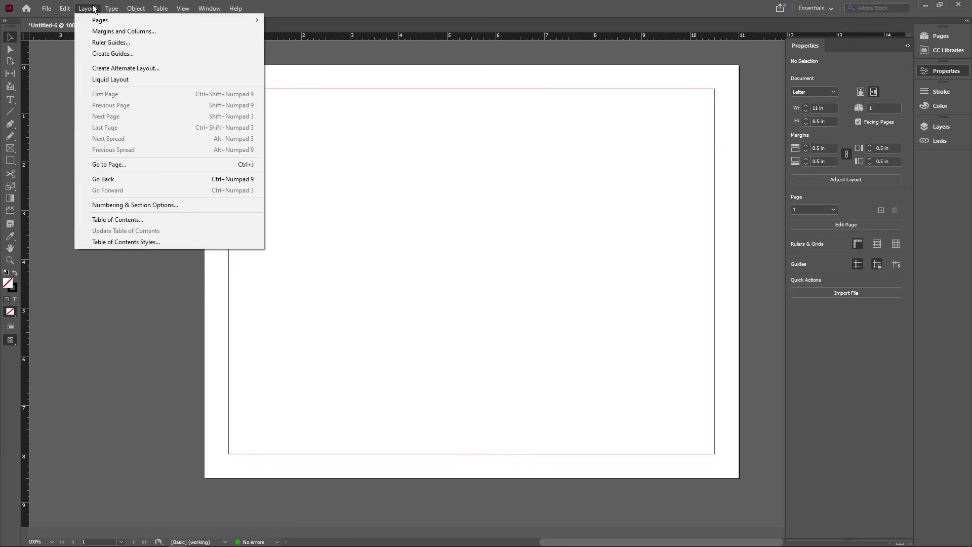
{"action": "left_click", "coordinate": [140, 55]}
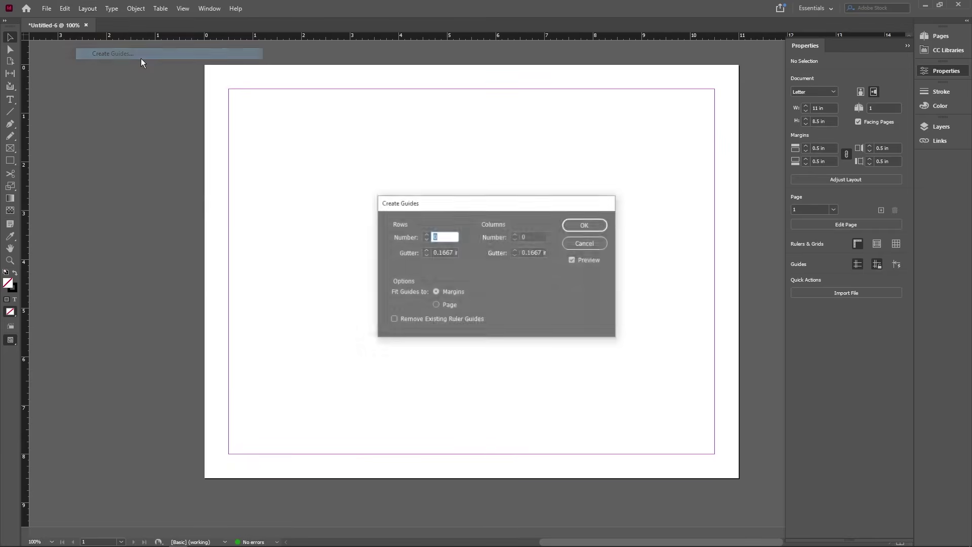
{"action": "left_click", "coordinate": [516, 234]}
{"action": "left_click", "coordinate": [517, 235]}
{"action": "left_click", "coordinate": [516, 235]}
{"action": "left_click", "coordinate": [516, 234]}
{"action": "left_click", "coordinate": [515, 234]}
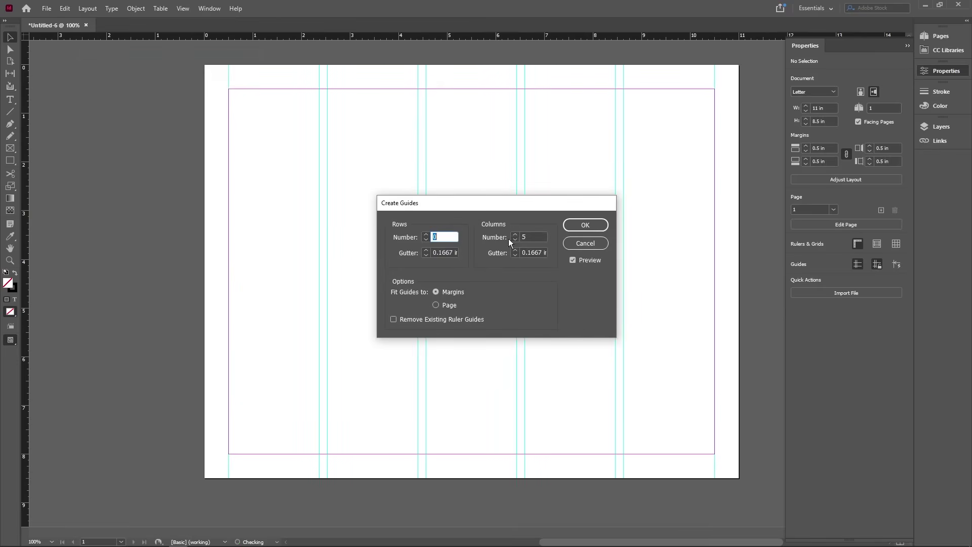
{"action": "type", "text": "2"}
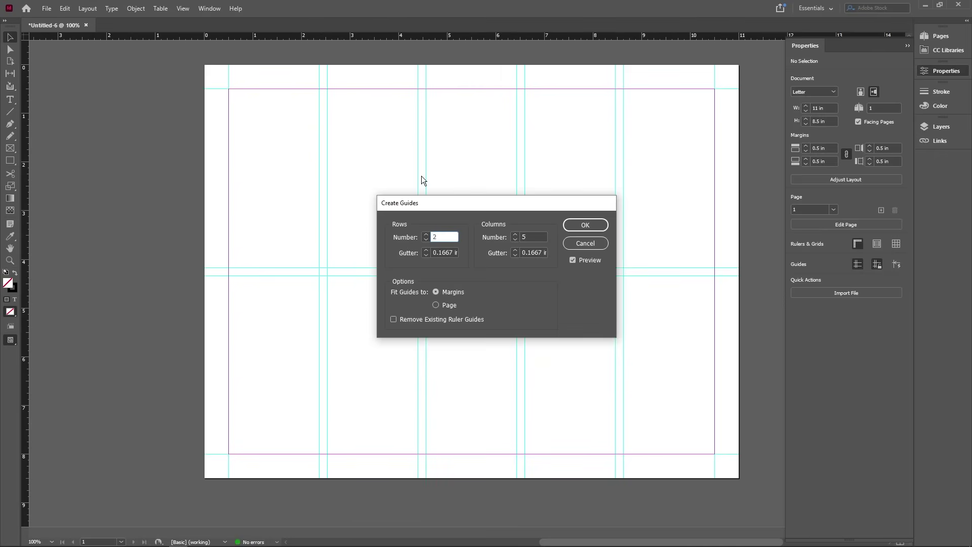
{"action": "left_click", "coordinate": [426, 254]}
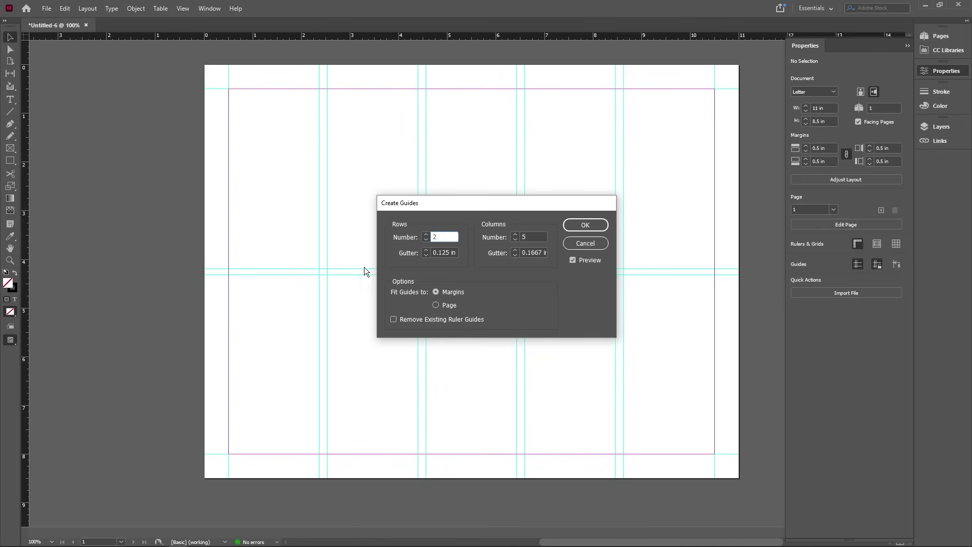
{"action": "left_click", "coordinate": [598, 230]}
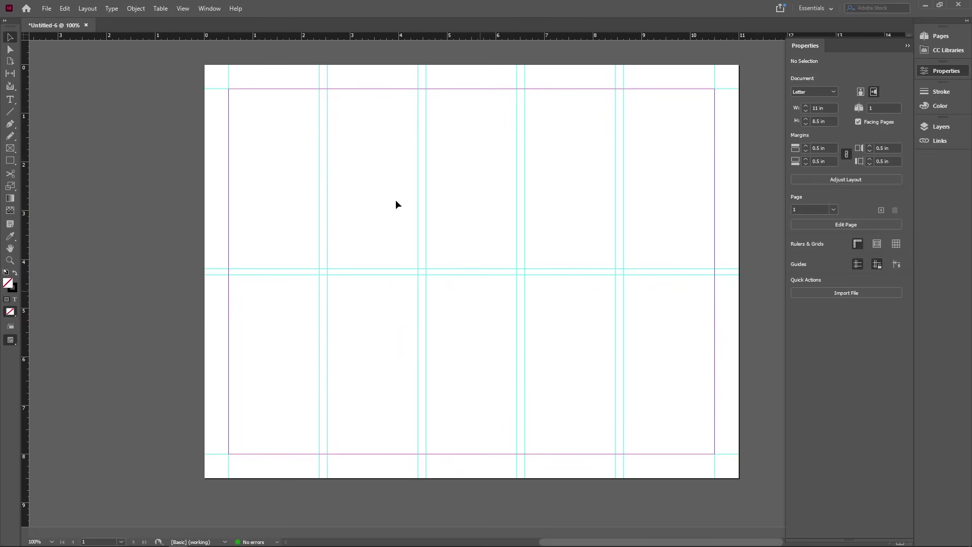
- Draw a 6.4333 × 8.5 in rectangle frame from the page's upper-left corner and place the waterfall JPG from the Desktop folder in it
{"action": "left_click", "coordinate": [15, 151]}
{"action": "left_click_drag", "start_coordinate": [204, 64], "coordinate": [517, 478]}
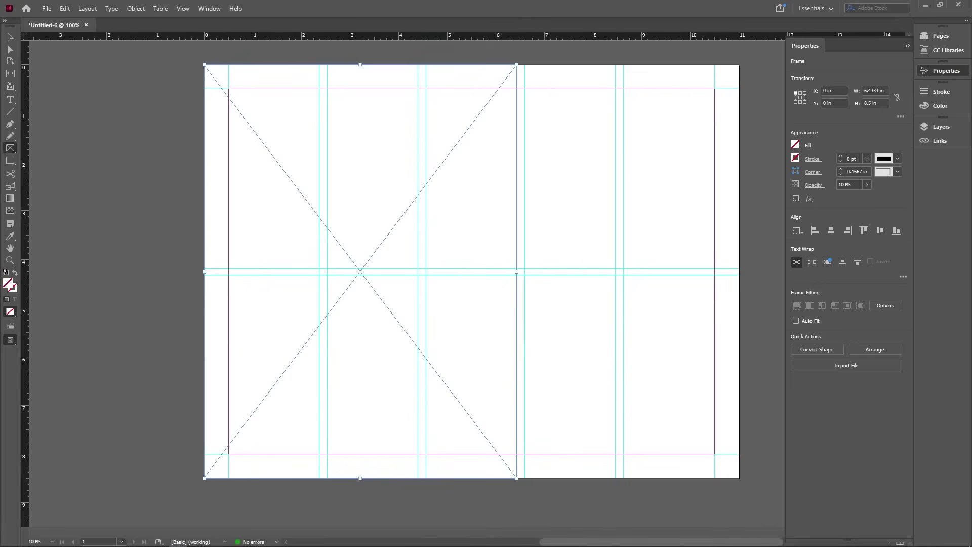
{"action": "key", "text": "alt+Tab"}
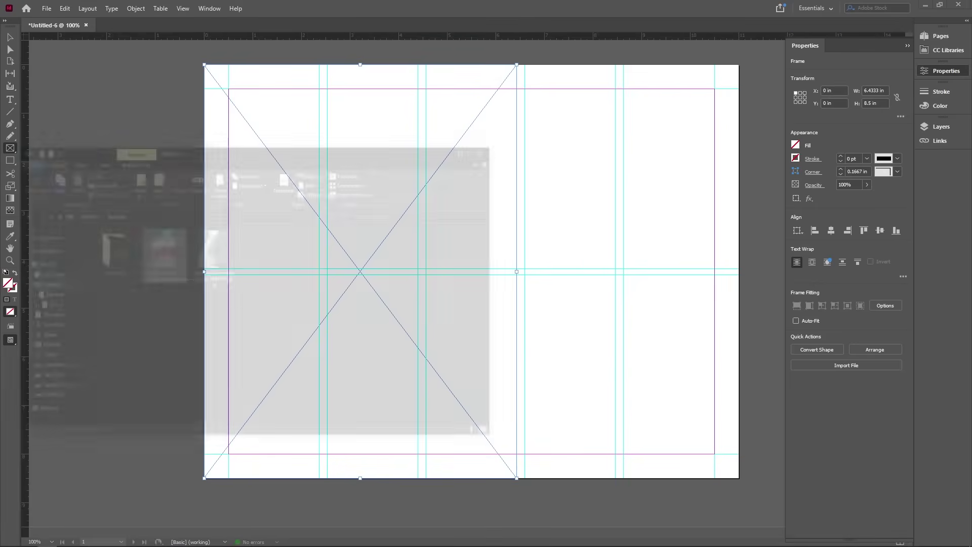
{"action": "left_click_drag", "start_coordinate": [377, 46], "coordinate": [701, 83]}
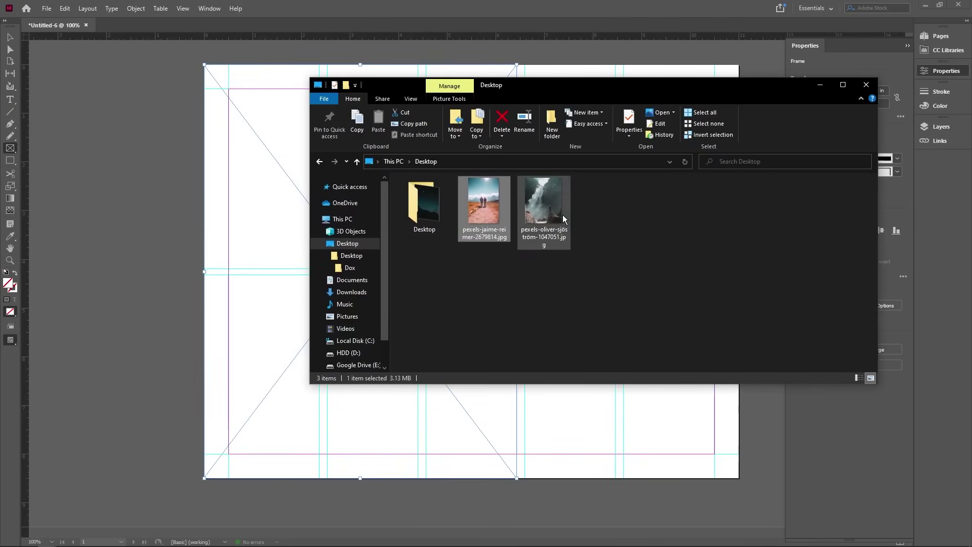
{"action": "left_click", "coordinate": [544, 202]}
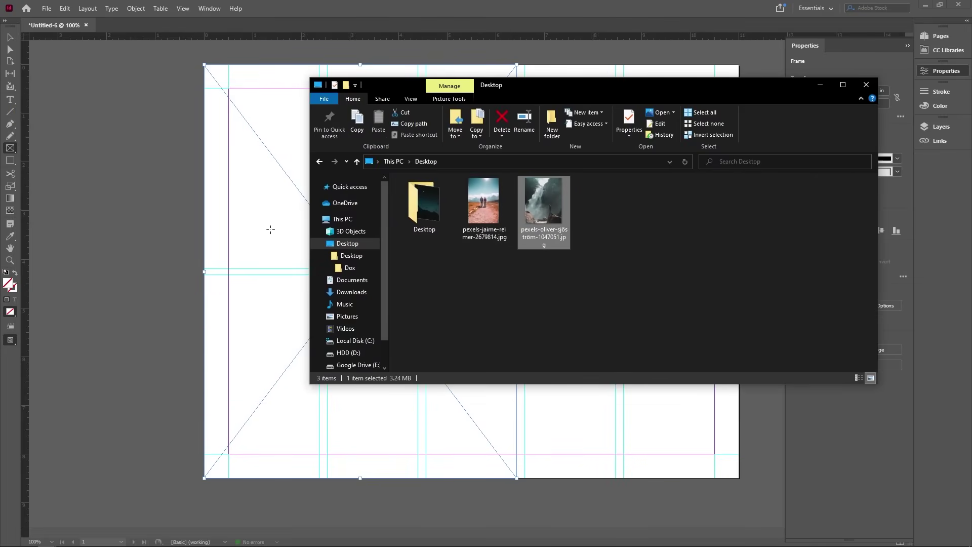
{"action": "left_click_drag", "start_coordinate": [621, 96], "coordinate": [746, 110]}
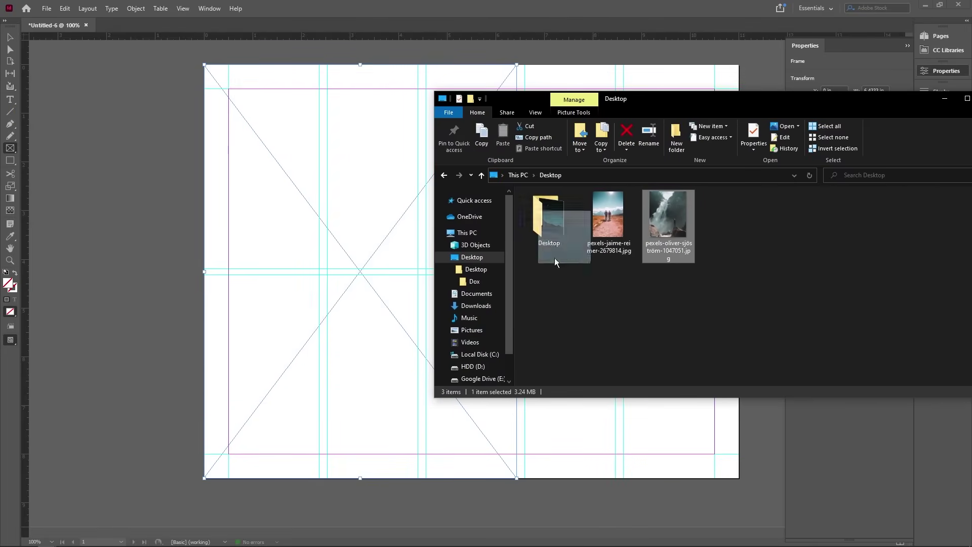
{"action": "left_click_drag", "start_coordinate": [267, 216], "coordinate": [277, 228]}
{"action": "left_click", "coordinate": [10, 37]}
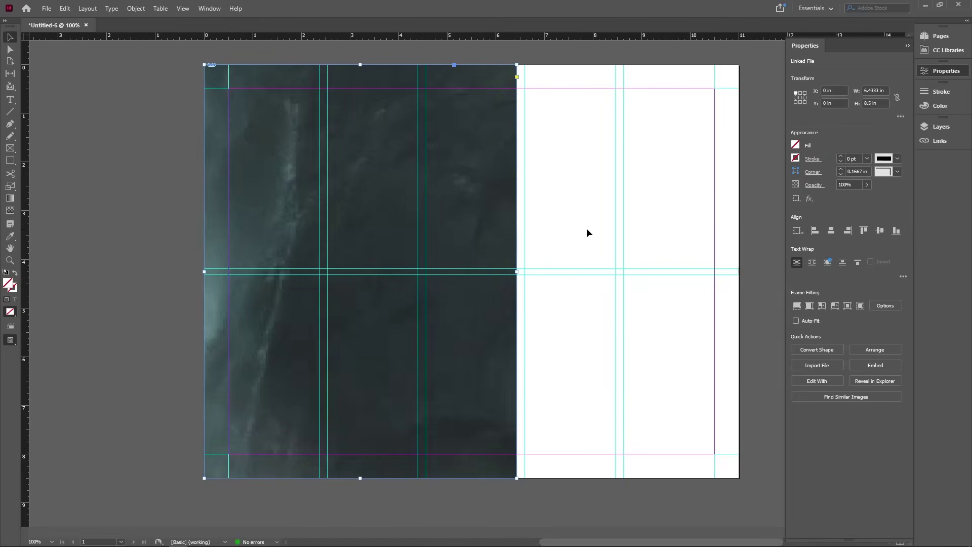
- Fit the waterfall photo to its frame with Fill Frame Proportionally
{"action": "left_click", "coordinate": [550, 209]}
{"action": "left_click", "coordinate": [385, 309]}
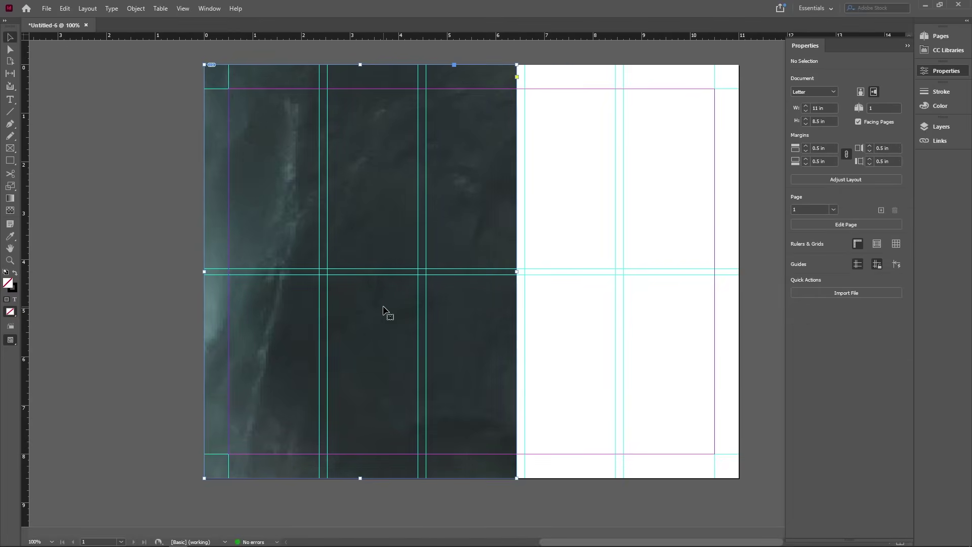
{"action": "right_click", "coordinate": [380, 309]}
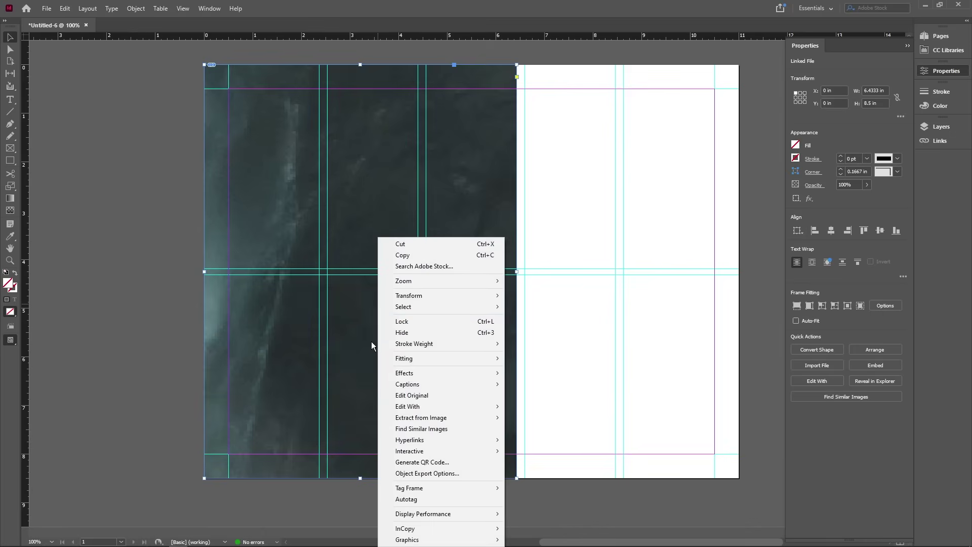
{"action": "mouse_move", "coordinate": [414, 358]}
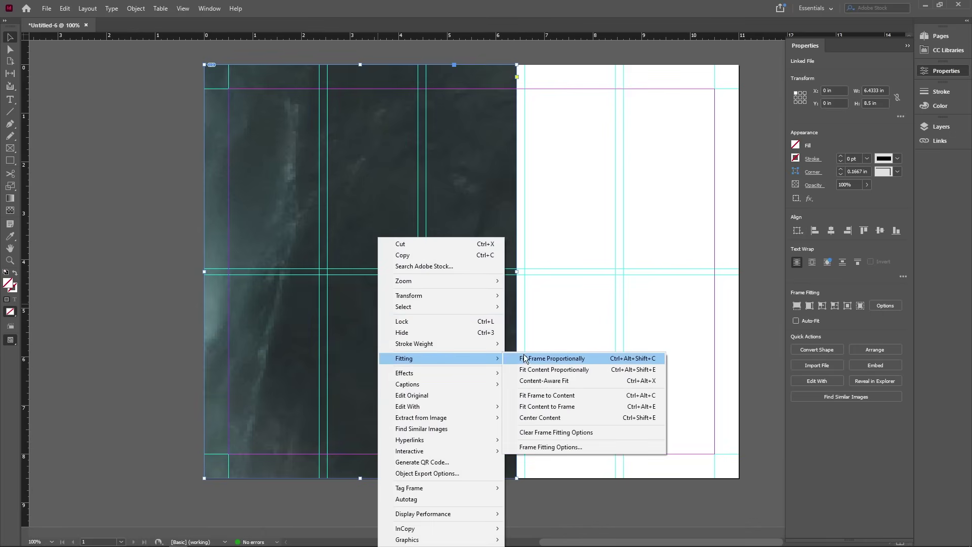
{"action": "left_click", "coordinate": [548, 360]}
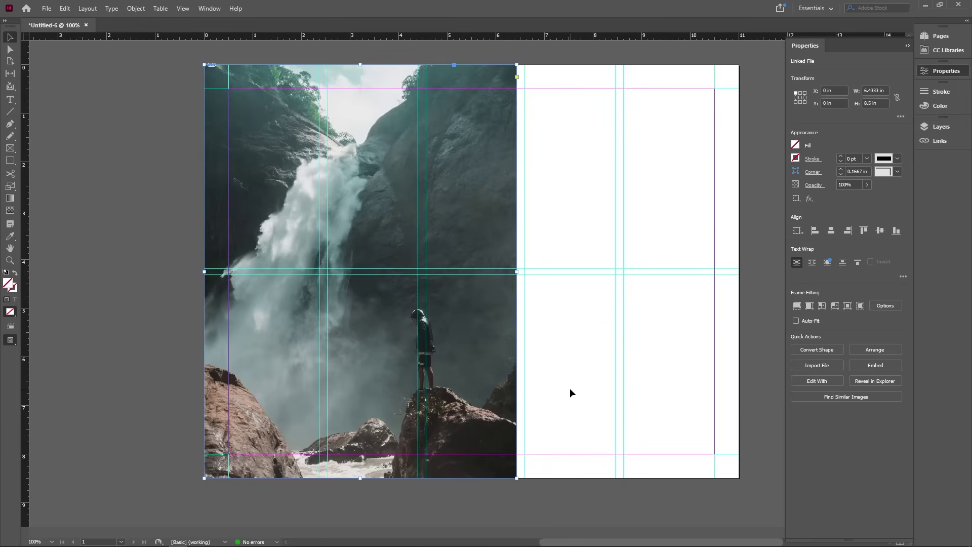
- Try Fit Content Proportionally on the waterfall photo, and return it to Fill Frame Proportionally
{"action": "right_click", "coordinate": [365, 291]}
{"action": "mouse_move", "coordinate": [431, 365]}
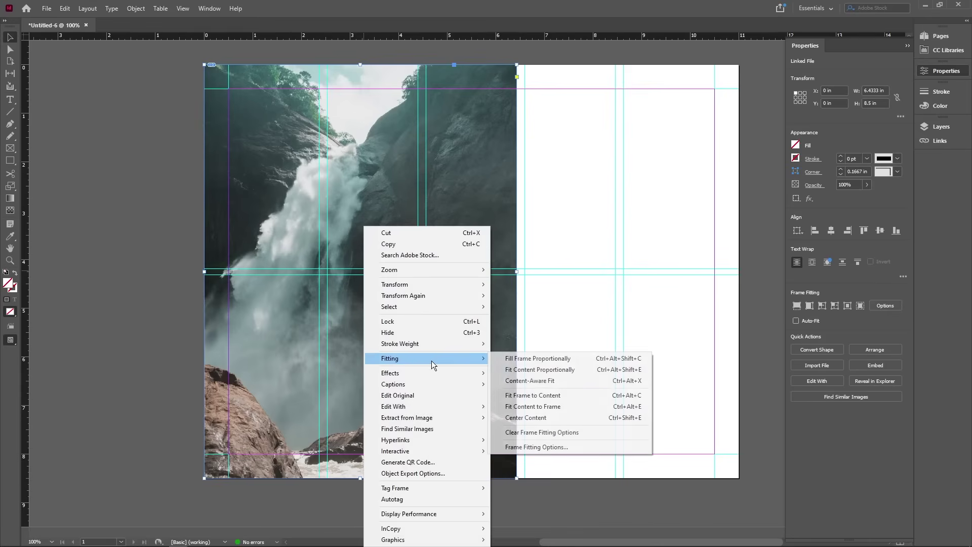
{"action": "left_click", "coordinate": [532, 373]}
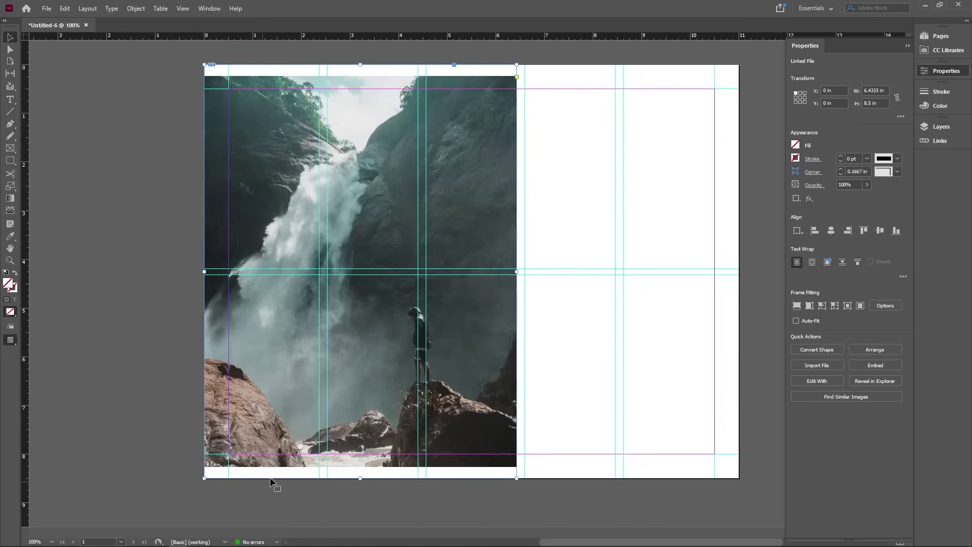
{"action": "right_click", "coordinate": [381, 303]}
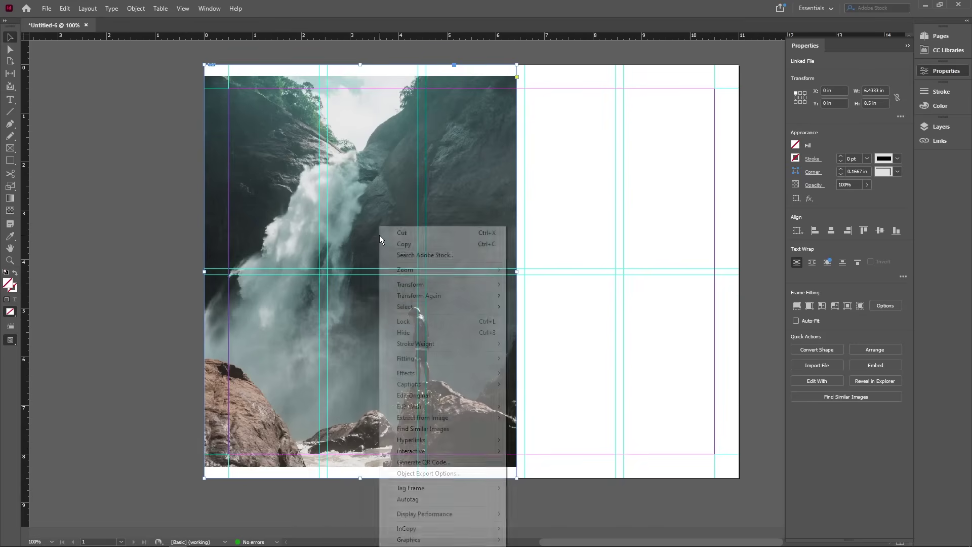
{"action": "mouse_move", "coordinate": [476, 359]}
{"action": "left_click", "coordinate": [542, 359]}
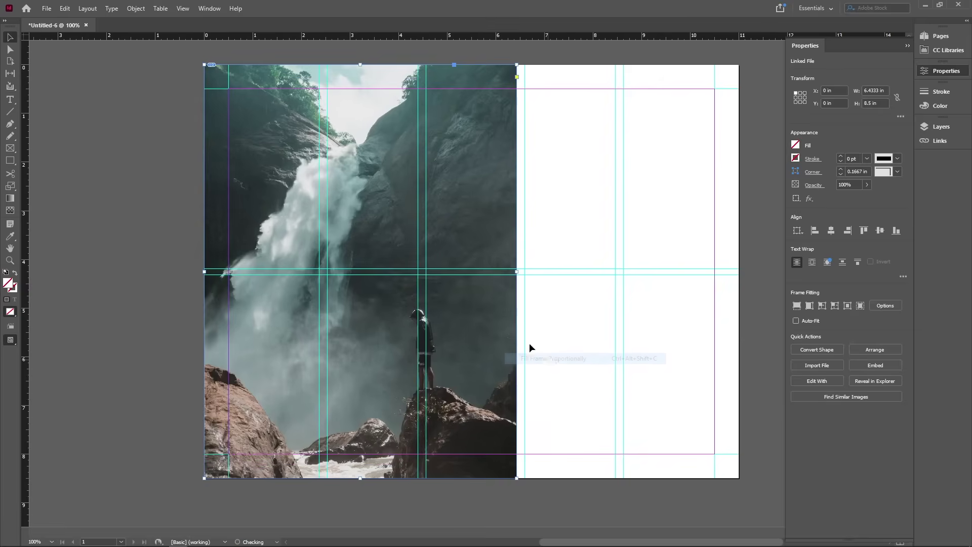
- Place the hikers JPG from the Desktop folder beside the waterfall photo at X 6.6 in, about 2.53 × 3.8 in
{"action": "left_click", "coordinate": [36, 62]}
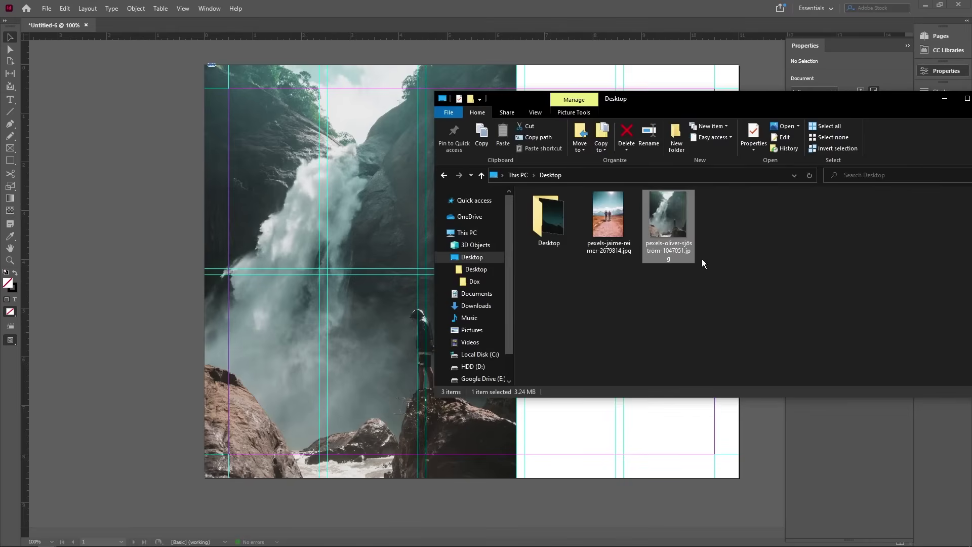
{"action": "left_click_drag", "start_coordinate": [743, 94], "coordinate": [857, 80]}
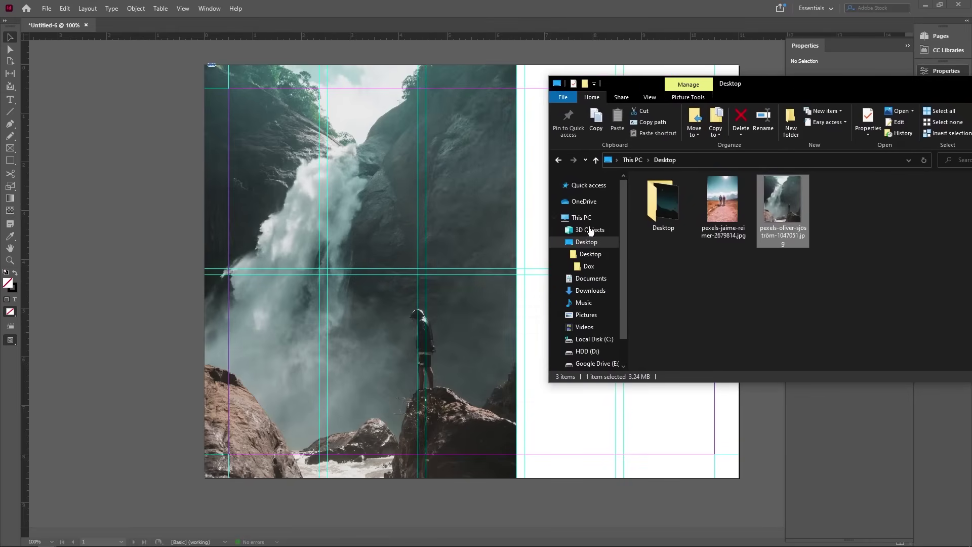
{"action": "left_click_drag", "start_coordinate": [786, 213], "coordinate": [522, 138]}
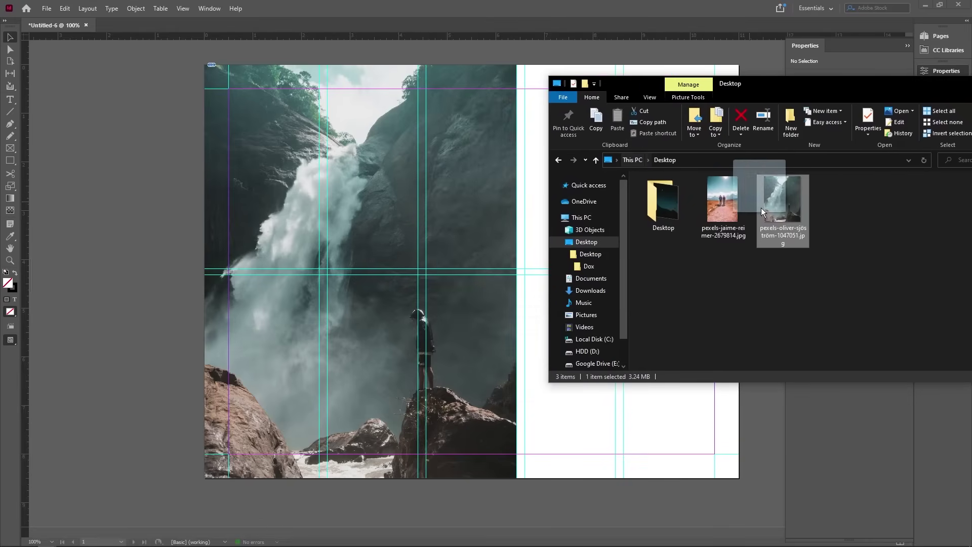
{"action": "left_click", "coordinate": [721, 213]}
{"action": "left_click_drag", "start_coordinate": [797, 83], "coordinate": [884, 92]}
{"action": "left_click_drag", "start_coordinate": [814, 211], "coordinate": [567, 248]}
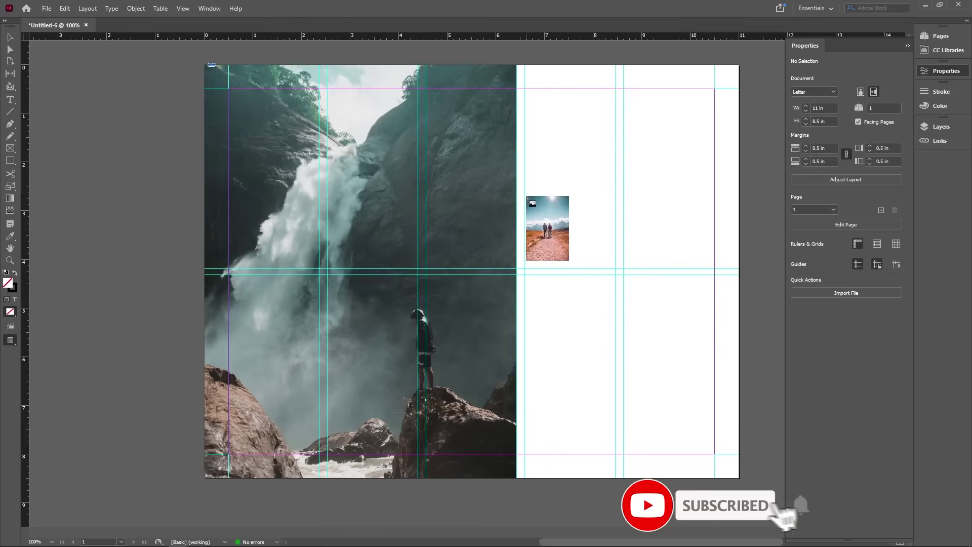
{"action": "left_click_drag", "start_coordinate": [525, 197], "coordinate": [647, 318]}
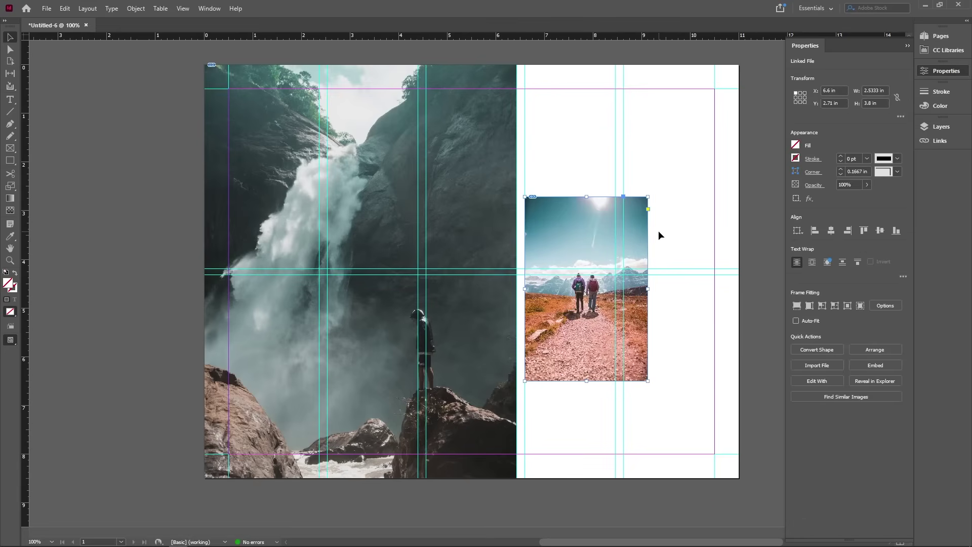
- Crop the hikers photo at its upper and lower edges to a frame height of about 1.9 in
{"action": "left_click_drag", "start_coordinate": [586, 198], "coordinate": [587, 237]}
{"action": "left_click_drag", "start_coordinate": [592, 384], "coordinate": [593, 331]}
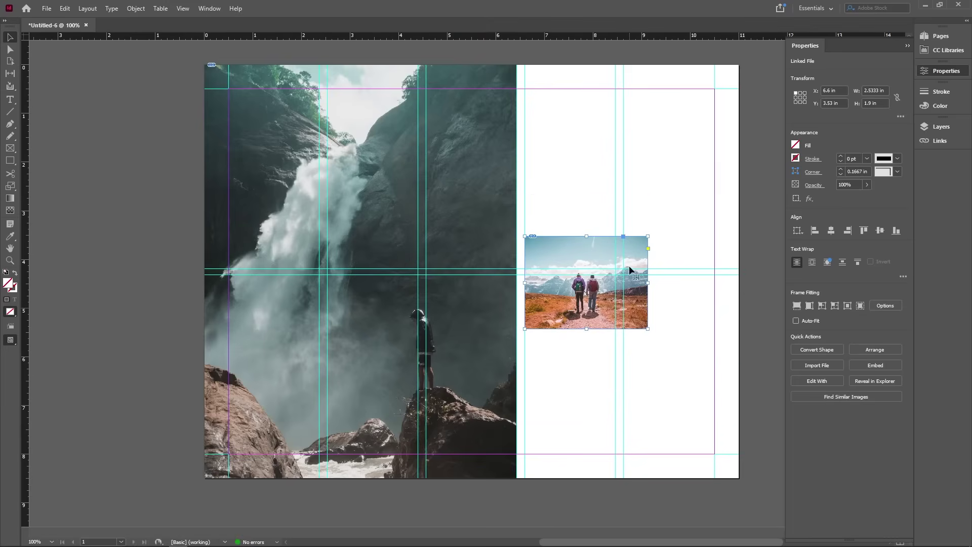
{"action": "left_click", "coordinate": [671, 326]}
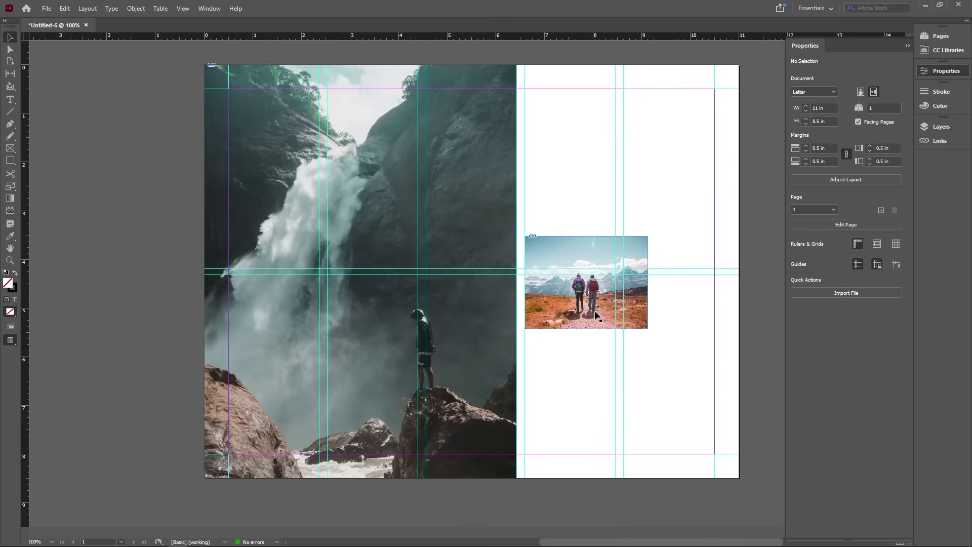
- Move the hikers photo down onto the bottom margin and enlarge its frame to about 3.9 × 2.01 in, reaching the right margin
{"action": "left_click_drag", "start_coordinate": [597, 309], "coordinate": [613, 428]}
{"action": "left_click", "coordinate": [649, 369]}
{"action": "left_click", "coordinate": [646, 371]}
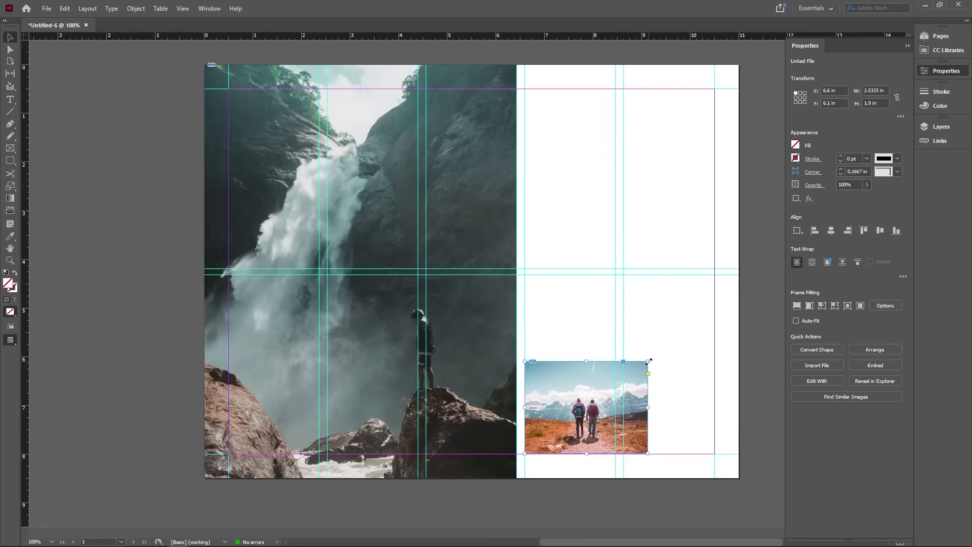
{"action": "left_click_drag", "start_coordinate": [647, 361], "coordinate": [714, 356]}
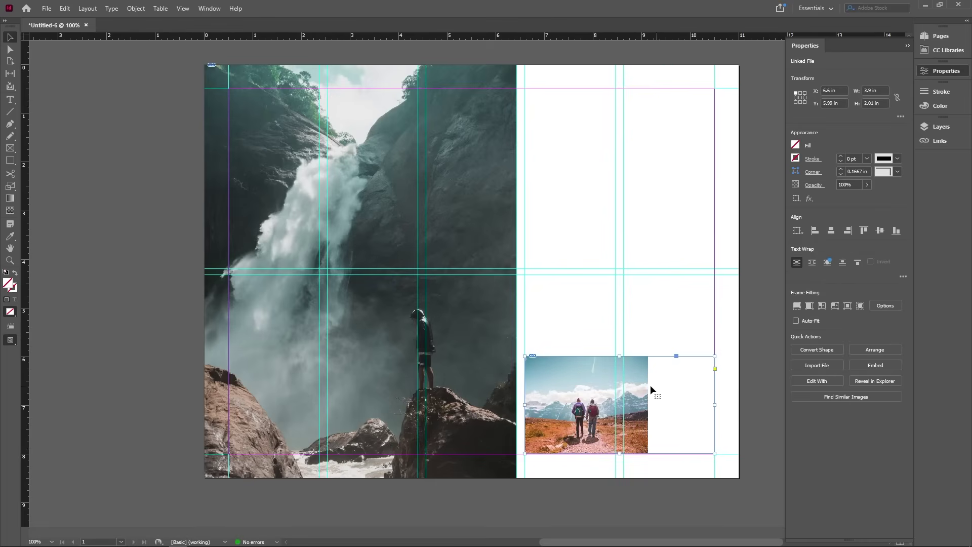
- Apply Fill Frame Proportionally to the hikers photo in its widened frame
{"action": "right_click", "coordinate": [644, 386]}
{"action": "mouse_move", "coordinate": [753, 202]}
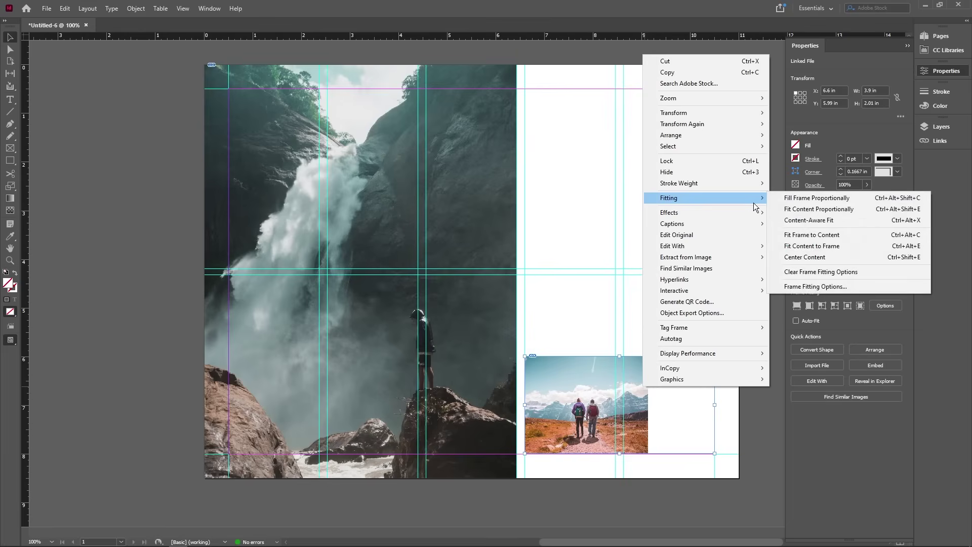
{"action": "left_click", "coordinate": [810, 199]}
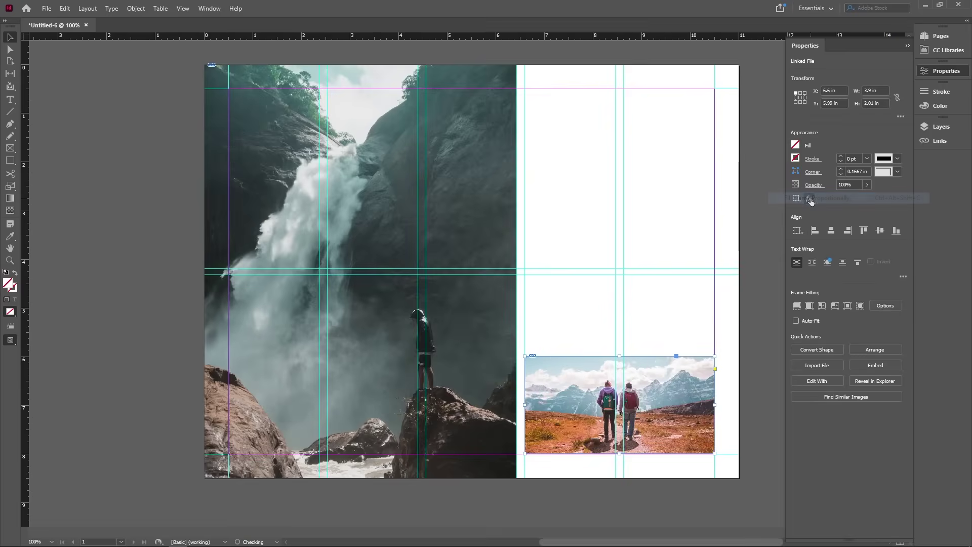
{"action": "left_click", "coordinate": [711, 302]}
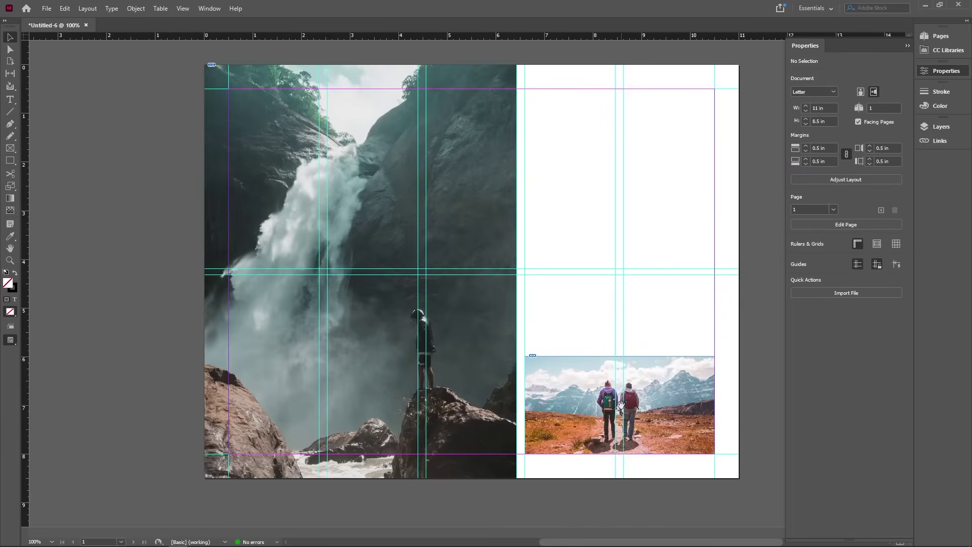
- Select the hikers image inside its frame and shift it about 1.3 in to the right and 0.5 in upward
{"action": "left_click", "coordinate": [655, 380]}
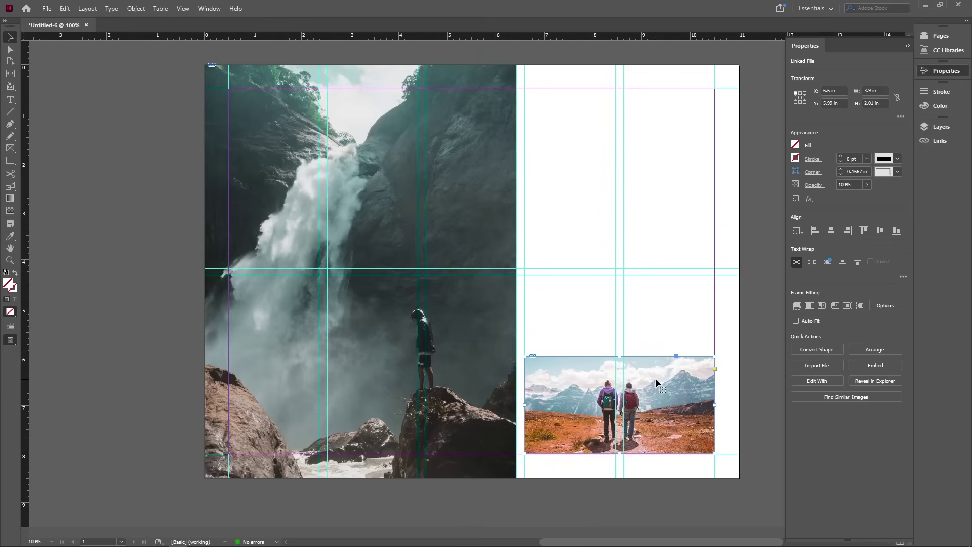
{"action": "double_click", "coordinate": [656, 380]}
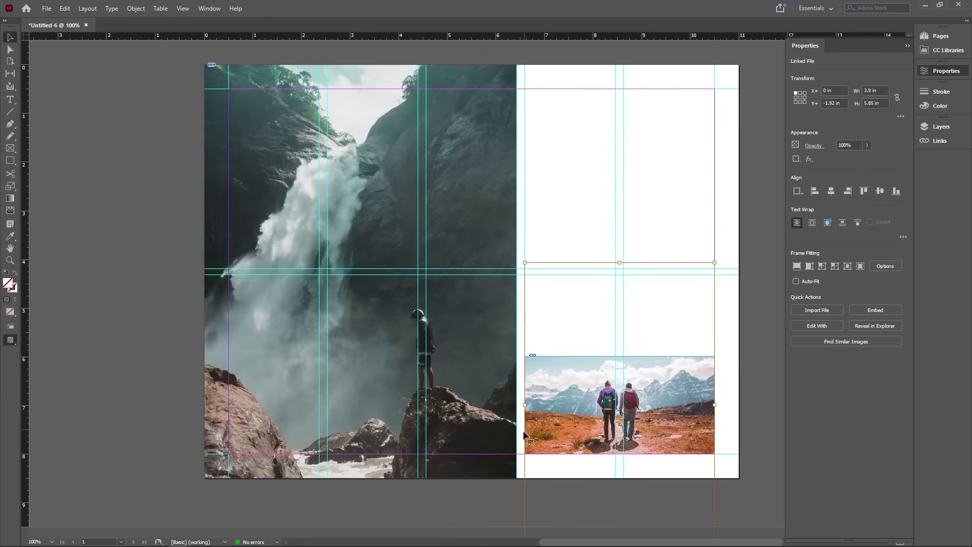
{"action": "left_click_drag", "start_coordinate": [614, 406], "coordinate": [660, 392]}
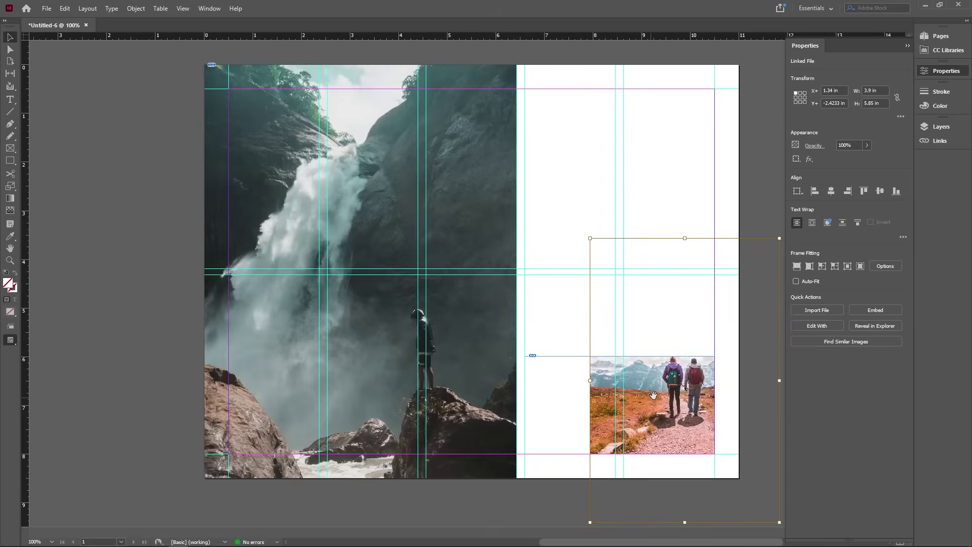
- Shift the hikers image back left and downward inside its frame so it fills the frame again and centres both hikers
{"action": "left_click_drag", "start_coordinate": [647, 394], "coordinate": [574, 405]}
{"action": "left_click", "coordinate": [731, 323]}
{"action": "left_click", "coordinate": [673, 269]}
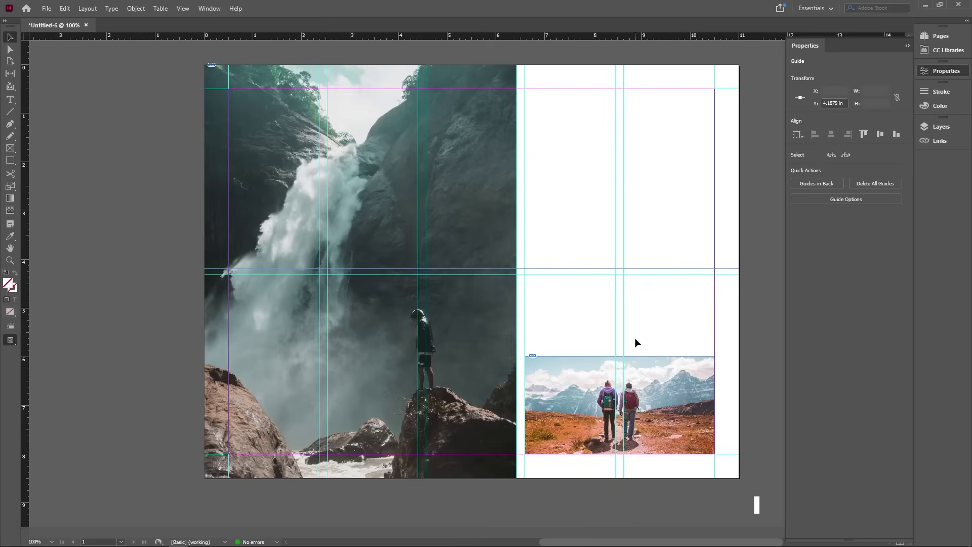
- Preview the page without its guides and return to the normal layout view with nothing selected
{"action": "key", "text": "w"}
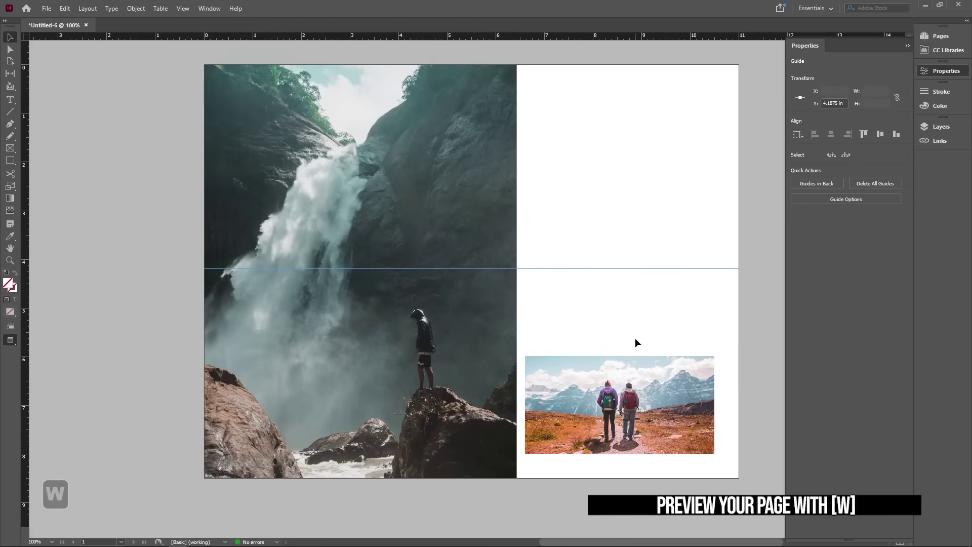
{"action": "left_click", "coordinate": [594, 217]}
{"action": "key", "text": "w"}
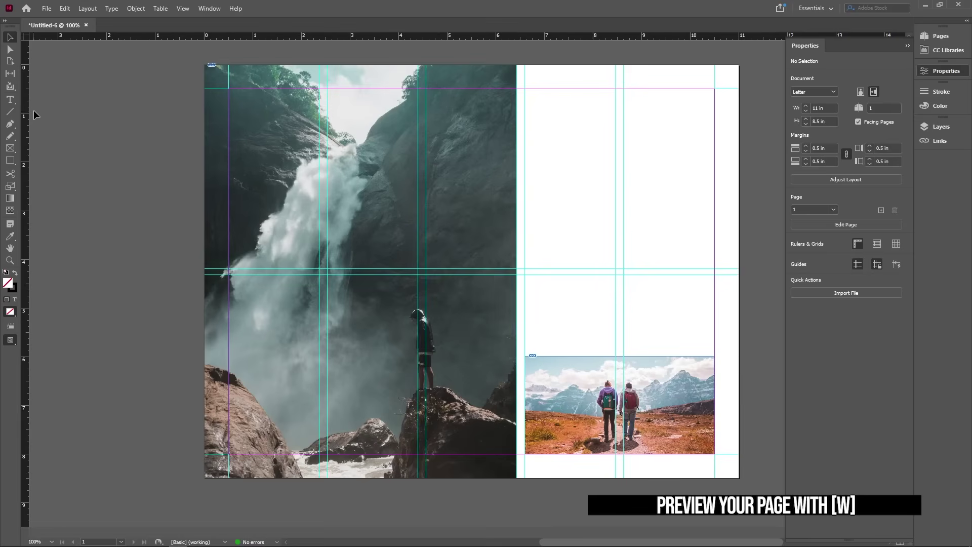
- Add a text frame about 3.9 × 0.67 in at the top margin beside the waterfall photo and enter "ADVENTURE AWAITS!"
{"action": "left_click", "coordinate": [11, 100]}
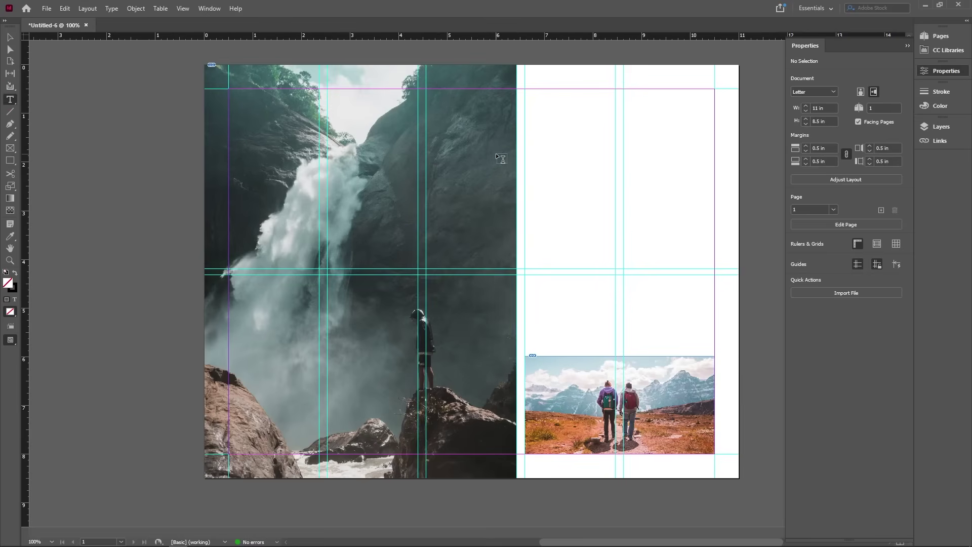
{"action": "left_click_drag", "start_coordinate": [527, 90], "coordinate": [714, 122]}
{"action": "key", "text": "Caps_Lock"}
{"action": "type", "text": "AW"}
{"action": "key", "text": "BackSpace"}
{"action": "key", "text": "BackSpace"}
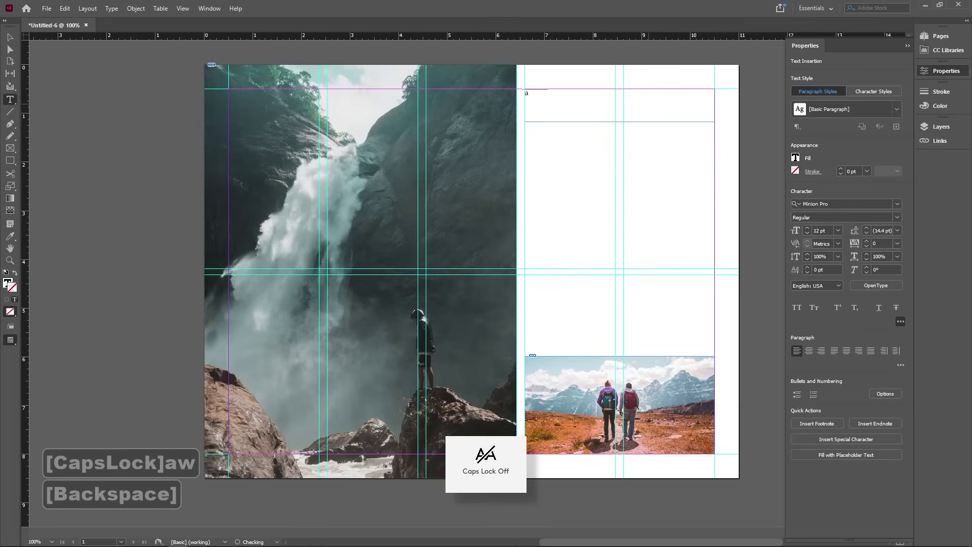
{"action": "type", "text": "ADVEN"}
{"action": "key", "text": "BackSpace"}
{"action": "key", "text": "BackSpace"}
{"action": "key", "text": "BackSpace"}
{"action": "type", "text": "DVENT"}
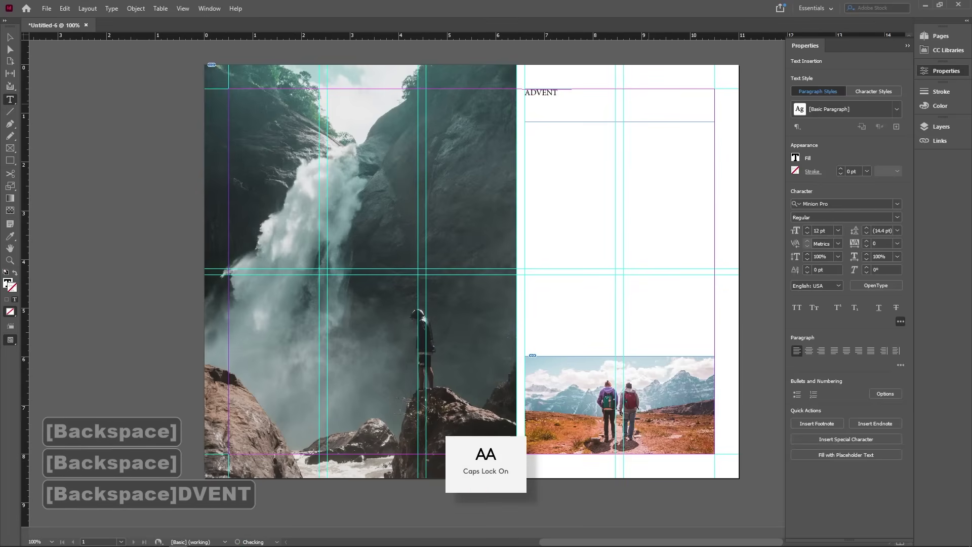
{"action": "type", "text": "URE AWAYS"}
{"action": "key", "text": "BackSpace"}
{"action": "key", "text": "BackSpace"}
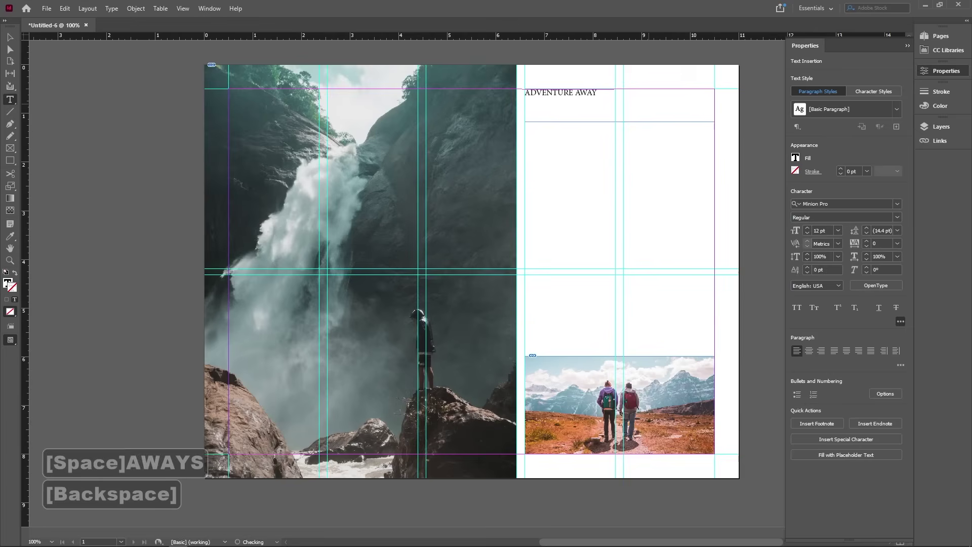
{"action": "type", "text": "ITS!"}
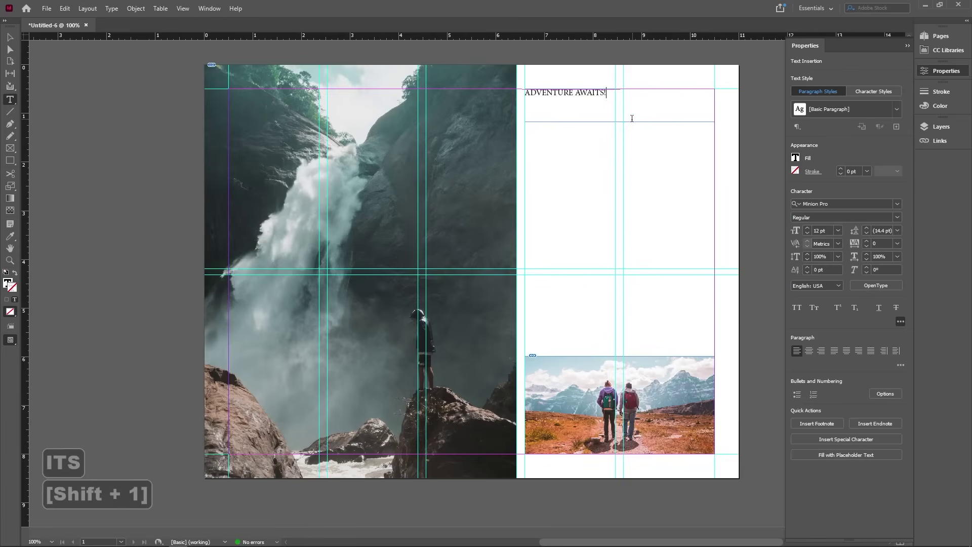
- Format the whole title in Sofia Pro Bold at 30 pt
{"action": "left_click_drag", "start_coordinate": [610, 98], "coordinate": [521, 96]}
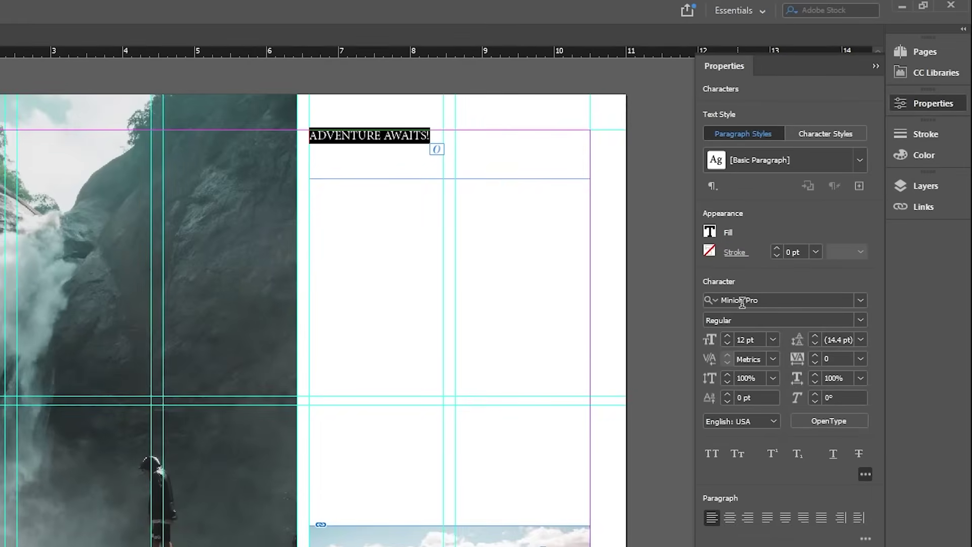
{"action": "left_click", "coordinate": [860, 300]}
{"action": "type", "text": "SOFIA"}
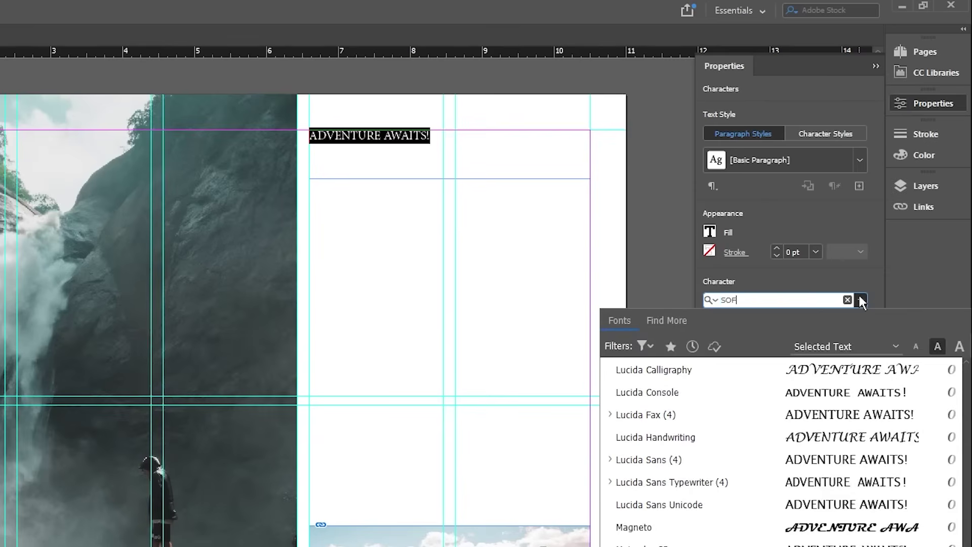
{"action": "left_click", "coordinate": [714, 367]}
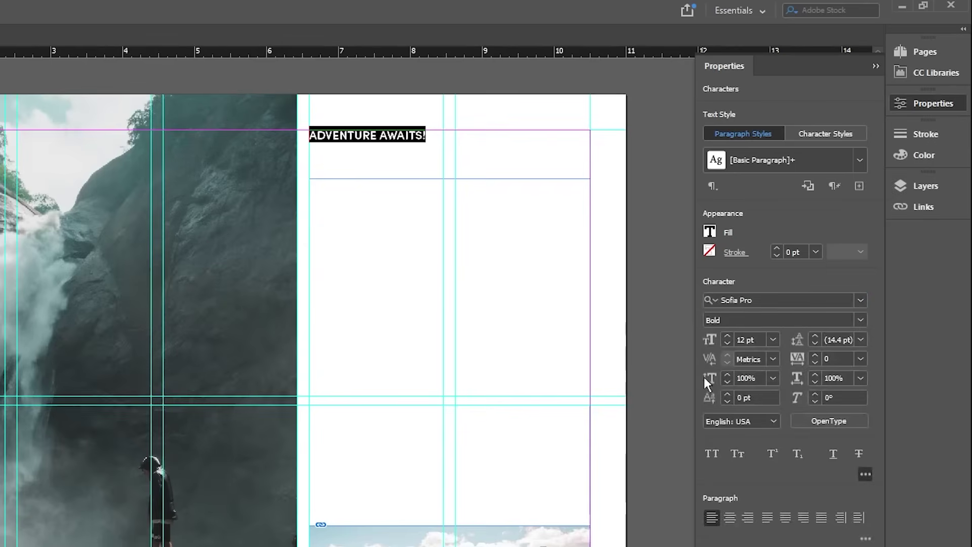
{"action": "left_click", "coordinate": [777, 337]}
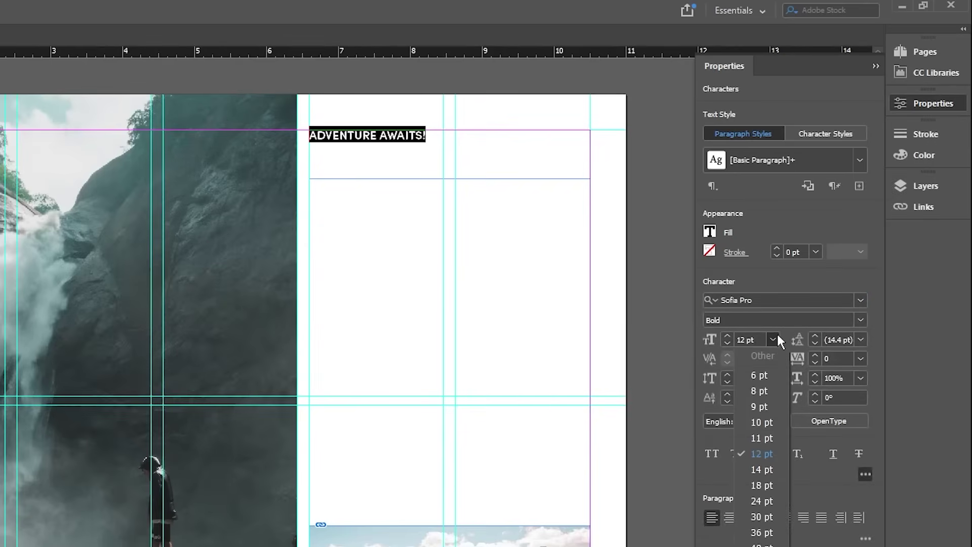
{"action": "left_click", "coordinate": [760, 518]}
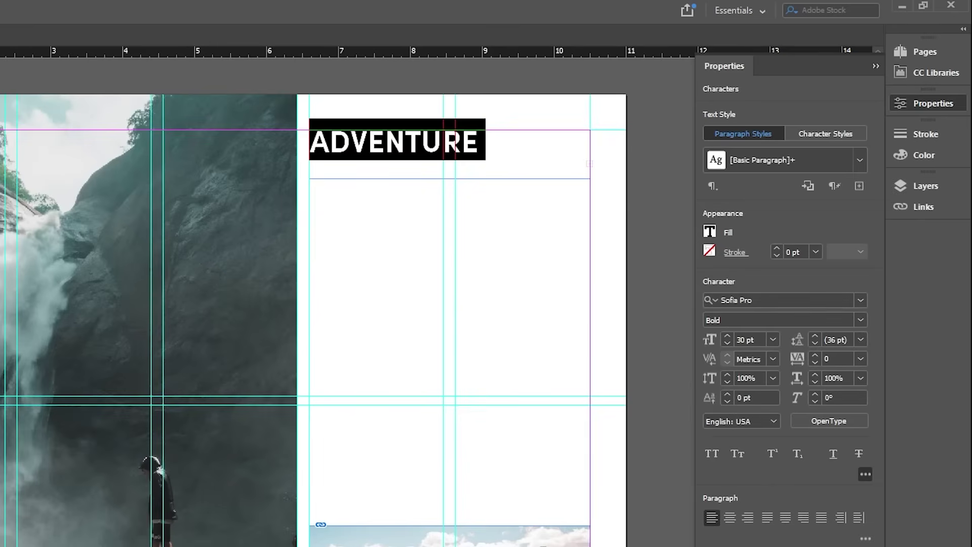
- Extend the title's text frame downward to a height of about 1.05 in to fit both lines
{"action": "key", "text": "Escape"}
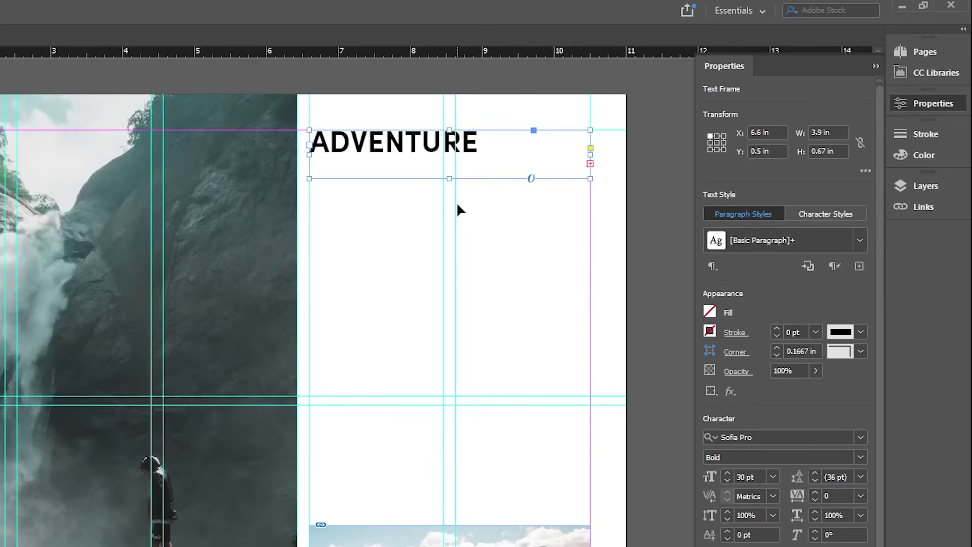
{"action": "left_click", "coordinate": [457, 207]}
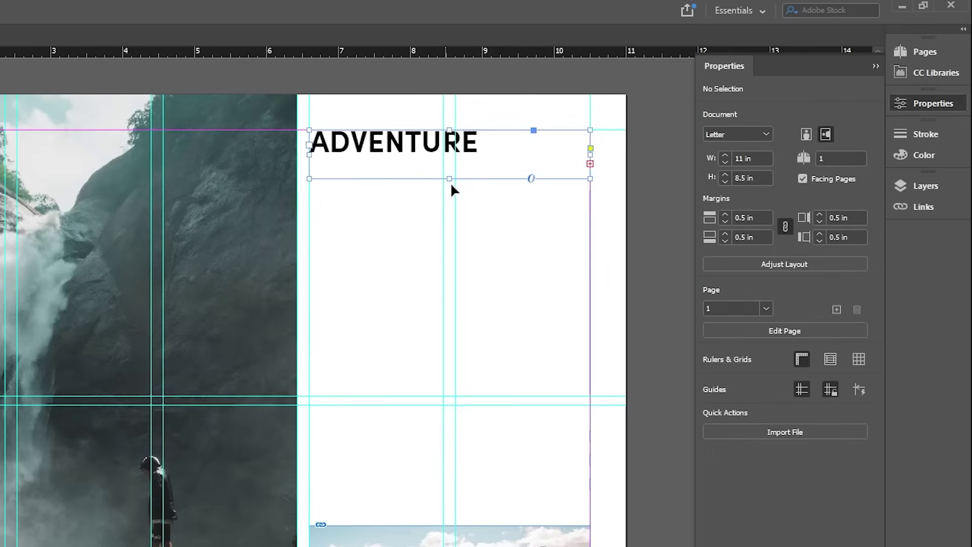
{"action": "left_click_drag", "start_coordinate": [450, 182], "coordinate": [450, 205]}
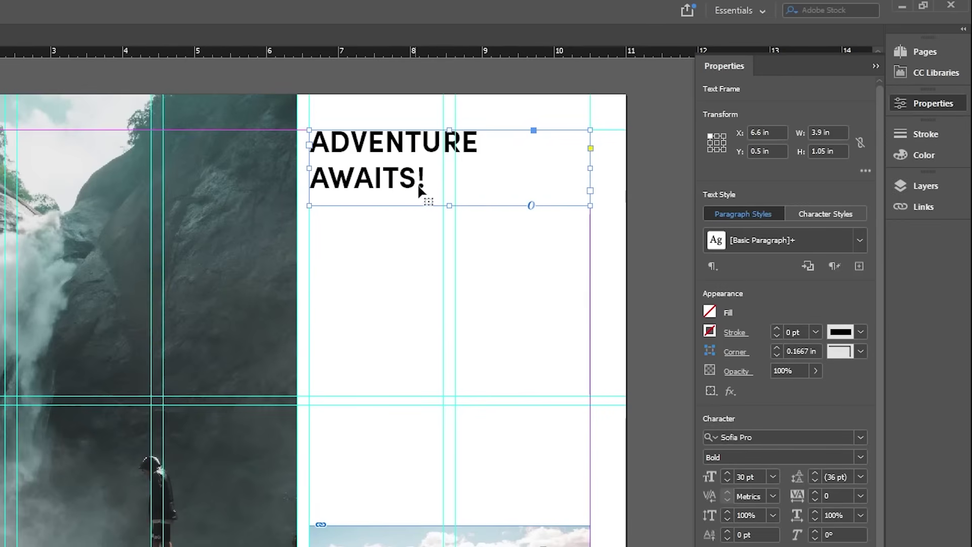
- Set the tracking of all the title text to 100
{"action": "double_click", "coordinate": [400, 177]}
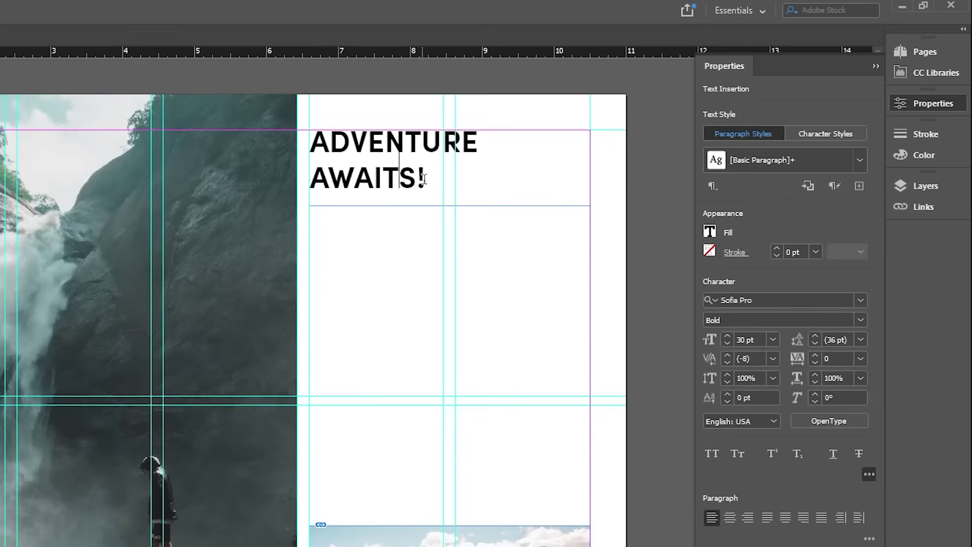
{"action": "key", "text": "ctrl+a"}
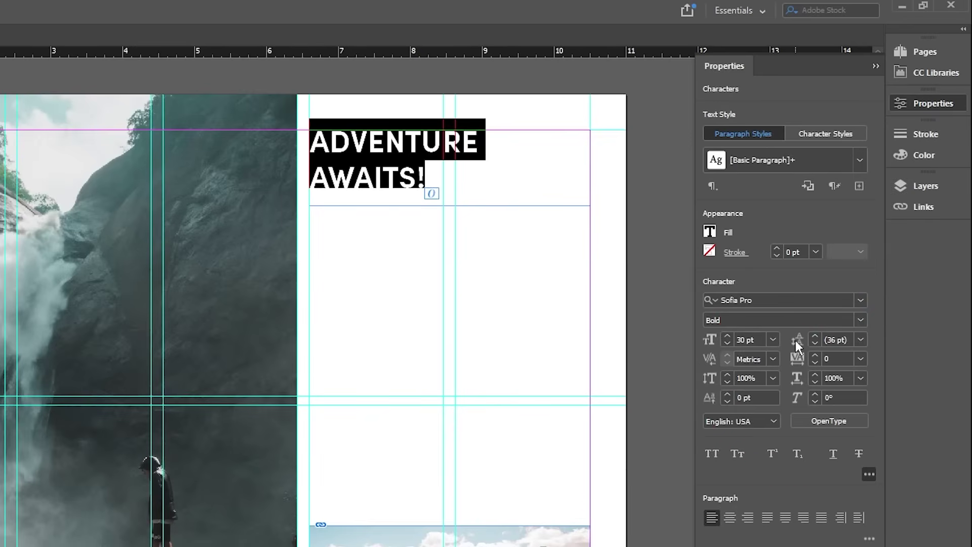
{"action": "left_click", "coordinate": [860, 358]}
{"action": "left_click", "coordinate": [841, 476]}
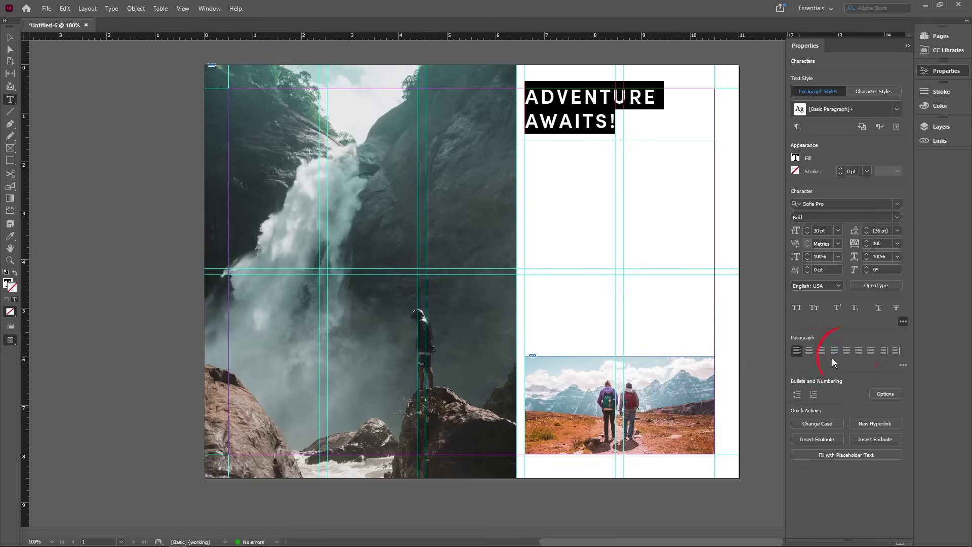
- Try centred alignment on the title and switch it back to left alignment
{"action": "left_click", "coordinate": [858, 351]}
{"action": "left_click", "coordinate": [808, 350]}
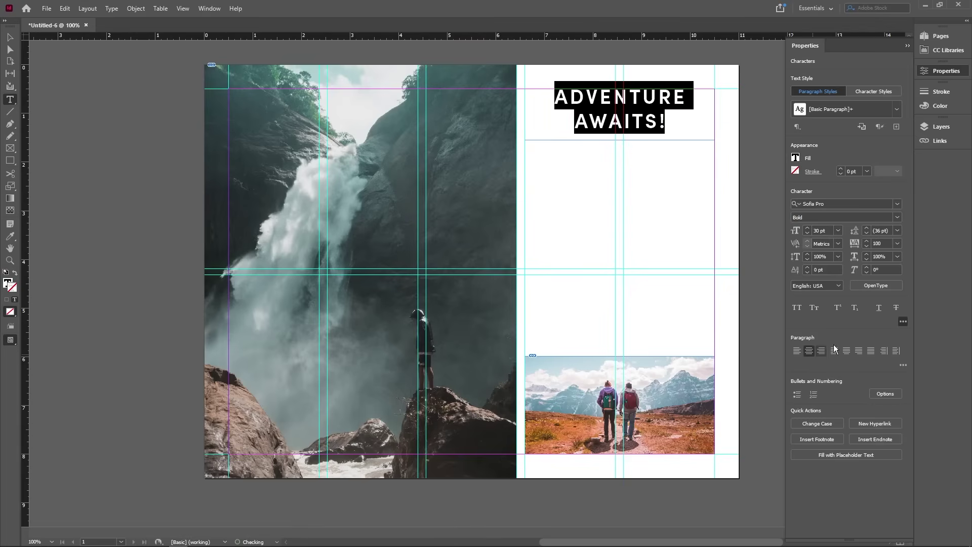
{"action": "left_click", "coordinate": [796, 350]}
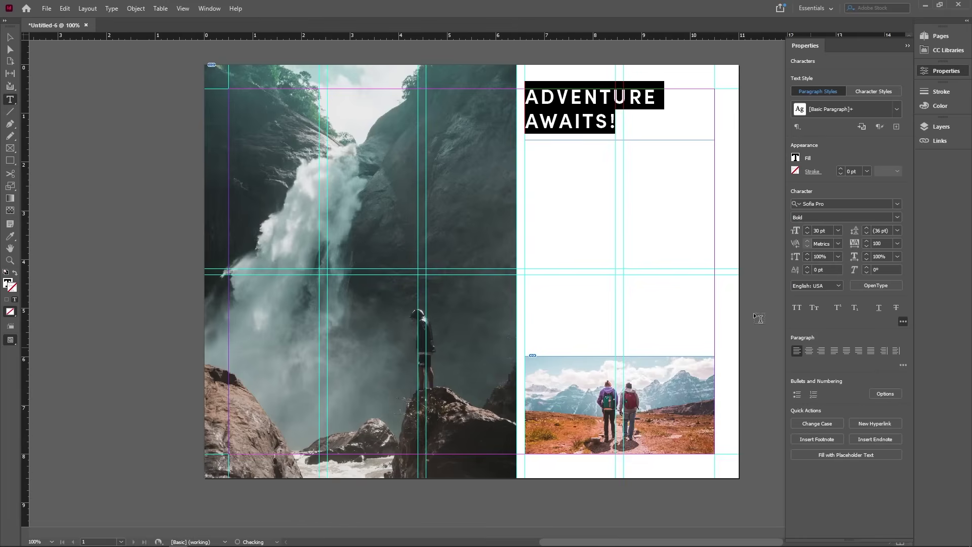
- Shorten the title's text frame to a height of about 0.93 in and deselect it
{"action": "key", "text": "Escape"}
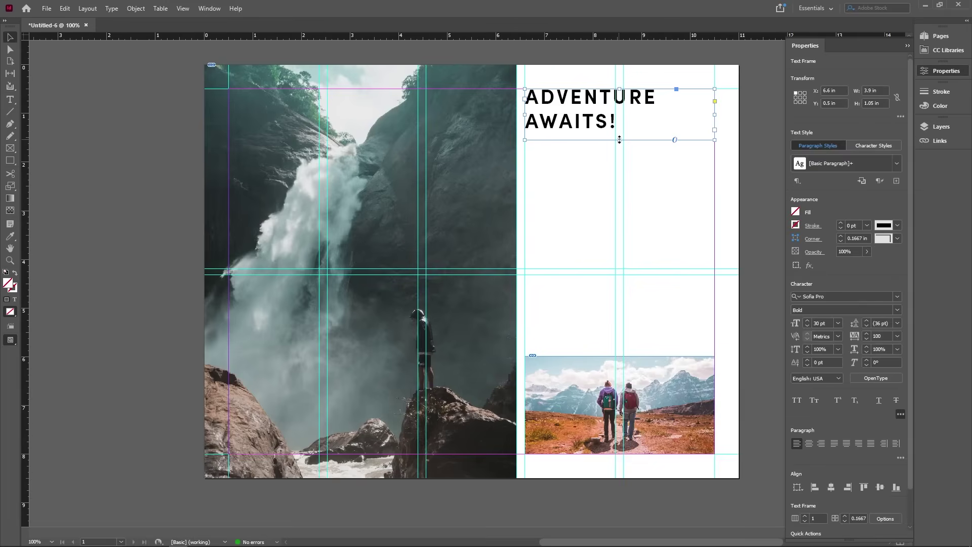
{"action": "left_click", "coordinate": [664, 180]}
- Draw a full-column text frame between the title and the hikers photo and fill it with placeholder text
{"action": "key", "text": "t"}
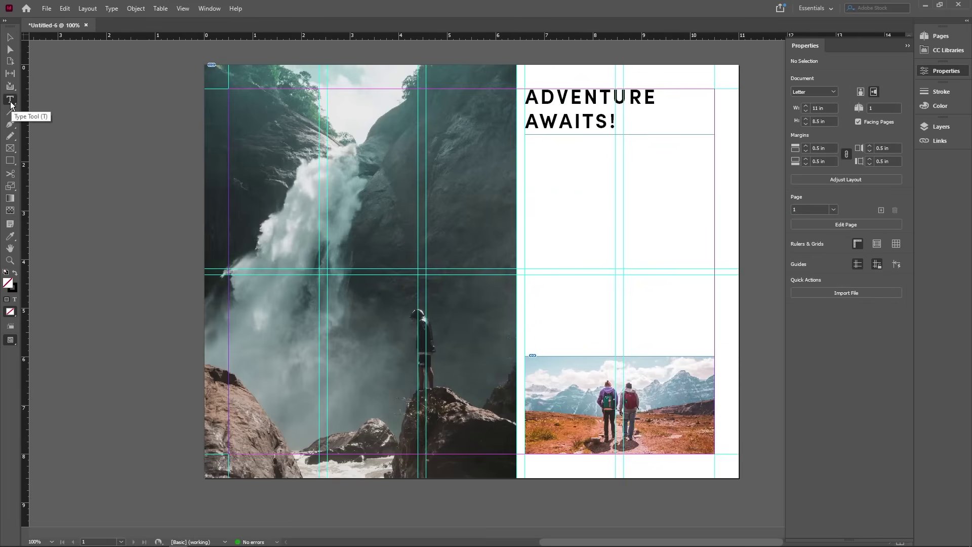
{"action": "mouse_move", "coordinate": [525, 141]}
{"action": "left_mouse_down"}
{"action": "mouse_move", "coordinate": [708, 256]}
{"action": "mouse_move", "coordinate": [714, 344]}
{"action": "left_mouse_up"}
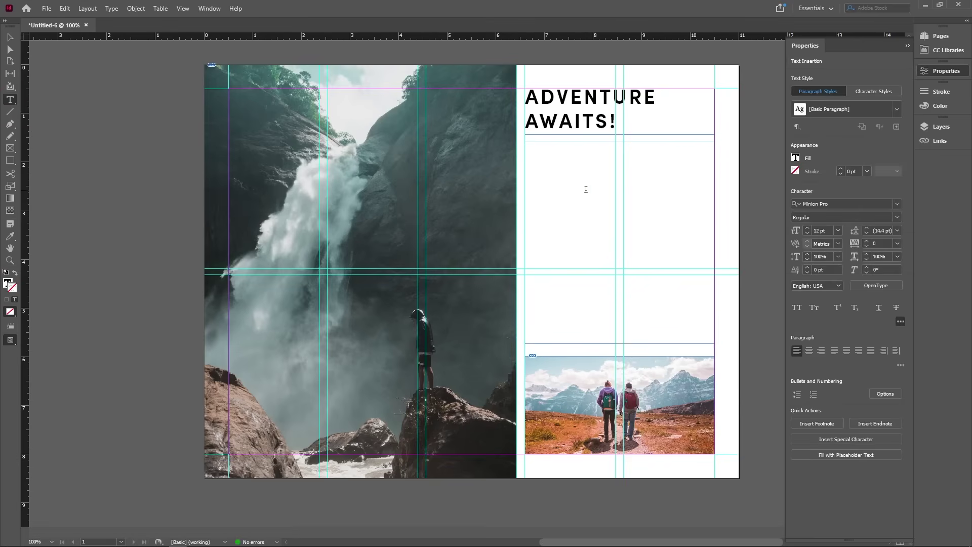
{"action": "right_click", "coordinate": [566, 181]}
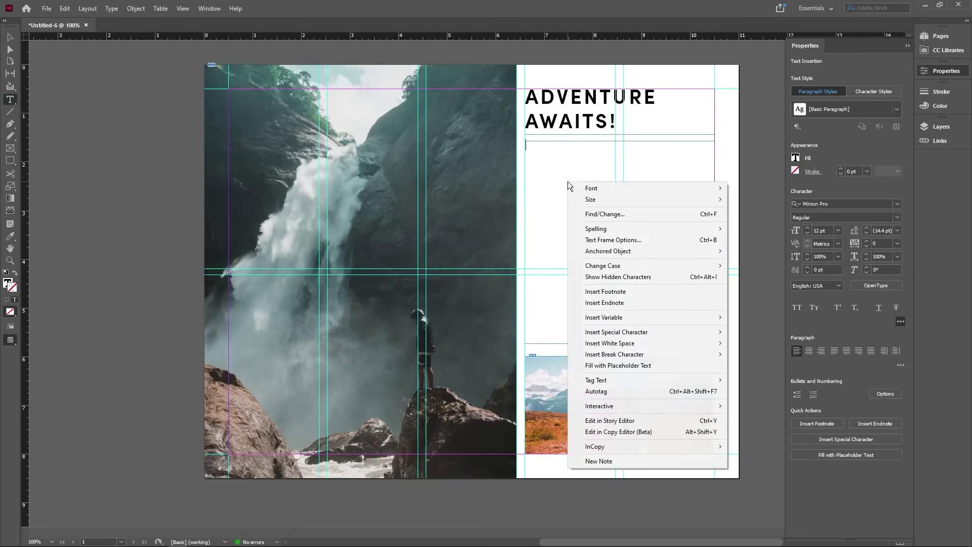
{"action": "left_click", "coordinate": [652, 365]}
- Set all the placeholder body text in Sofia Pro Light
{"action": "key", "text": "ctrl+a"}
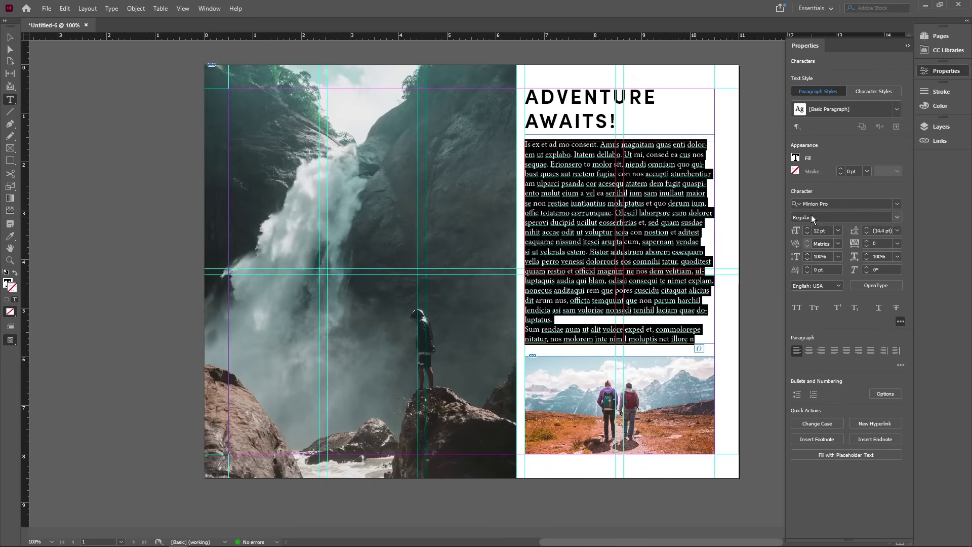
{"action": "left_click", "coordinate": [841, 203]}
{"action": "type", "text": "SOFIA"}
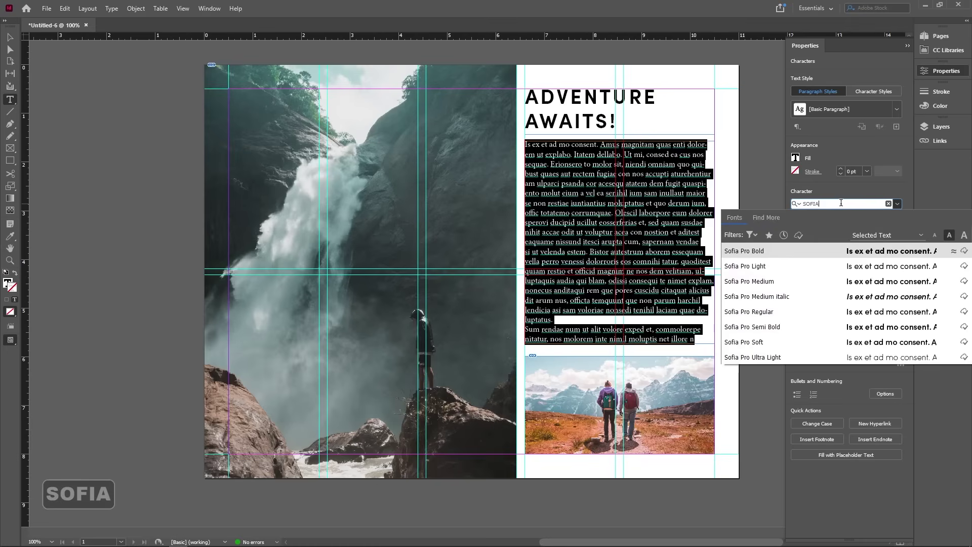
{"action": "left_click", "coordinate": [770, 280]}
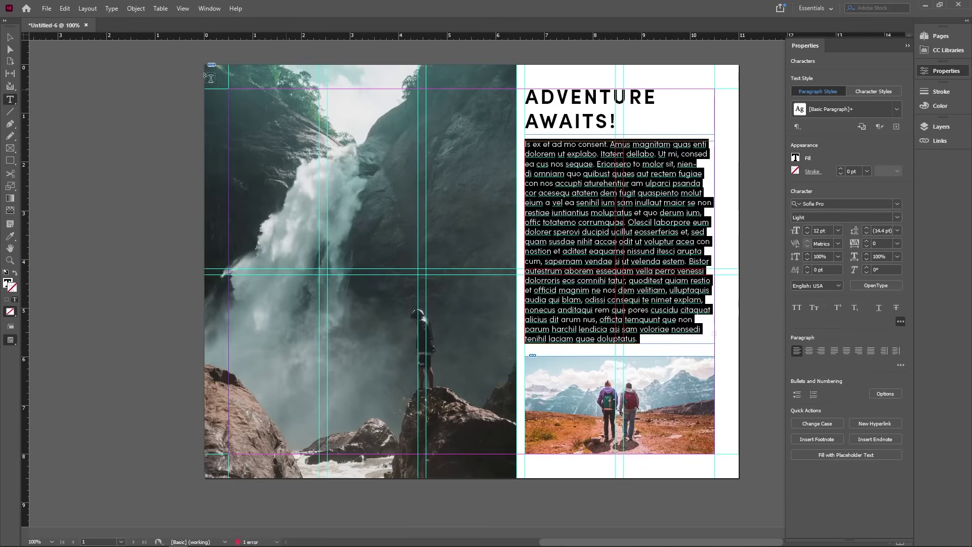
- Preview the page without guides and crop the waterfall photo's right edge to a frame width of about 6.16 in
{"action": "left_click", "coordinate": [10, 38]}
{"action": "key", "text": "w"}
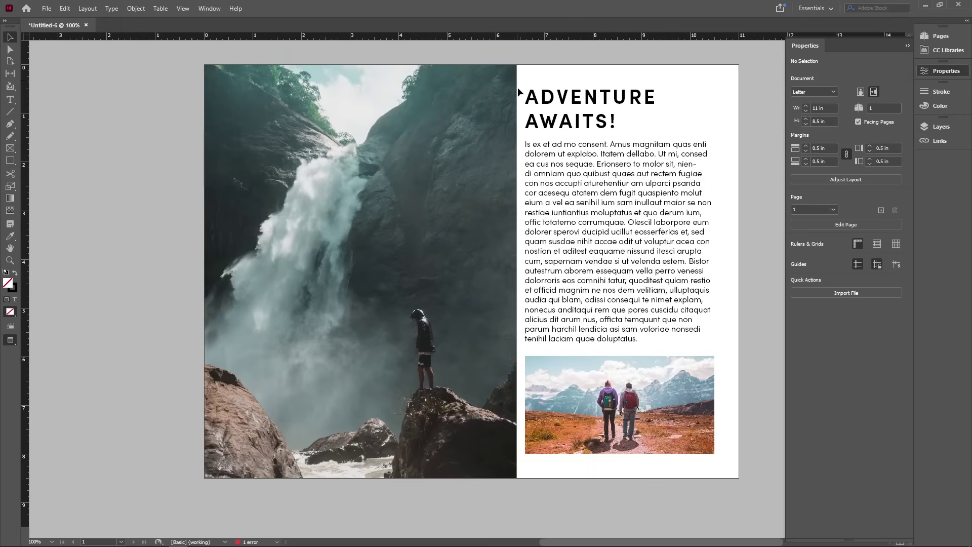
{"action": "left_click", "coordinate": [508, 336]}
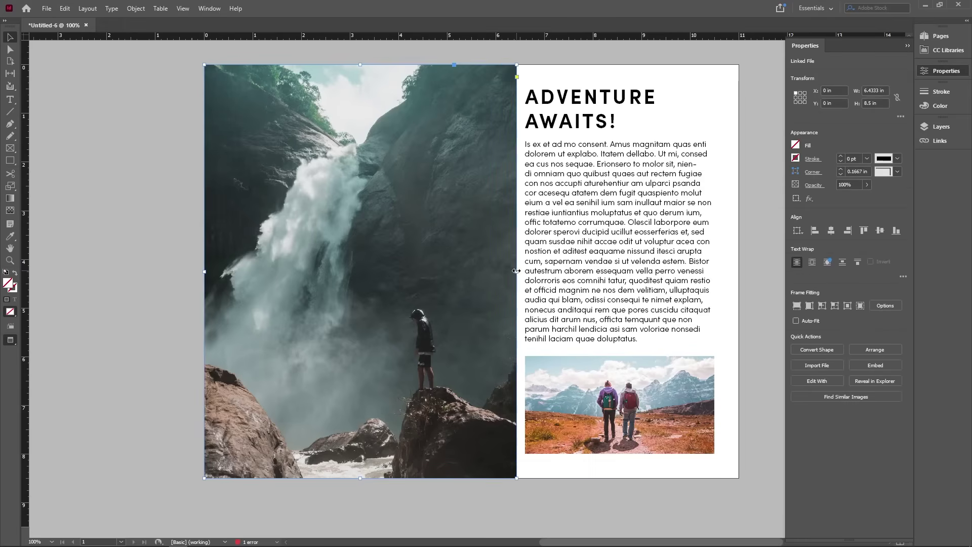
{"action": "left_click_drag", "start_coordinate": [516, 271], "coordinate": [503, 272]}
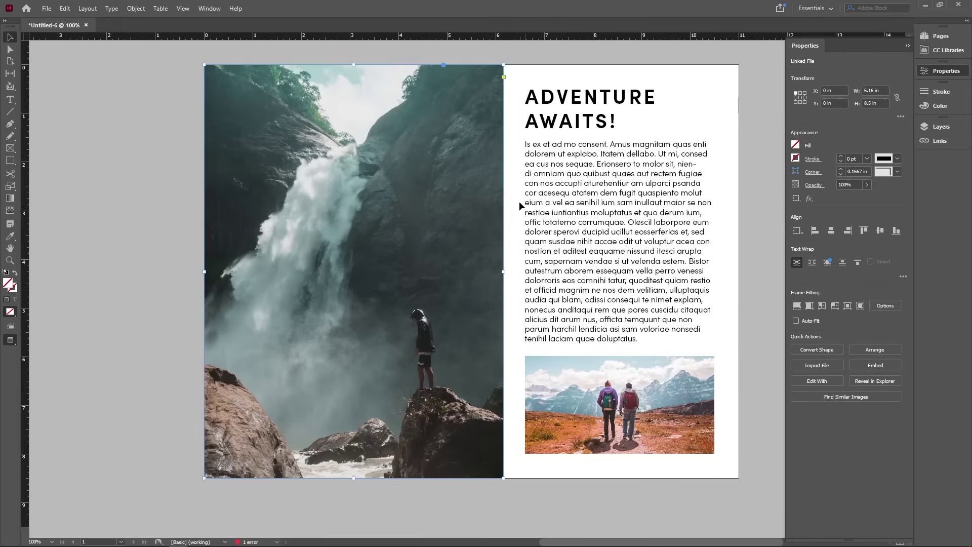
{"action": "left_click", "coordinate": [732, 127]}
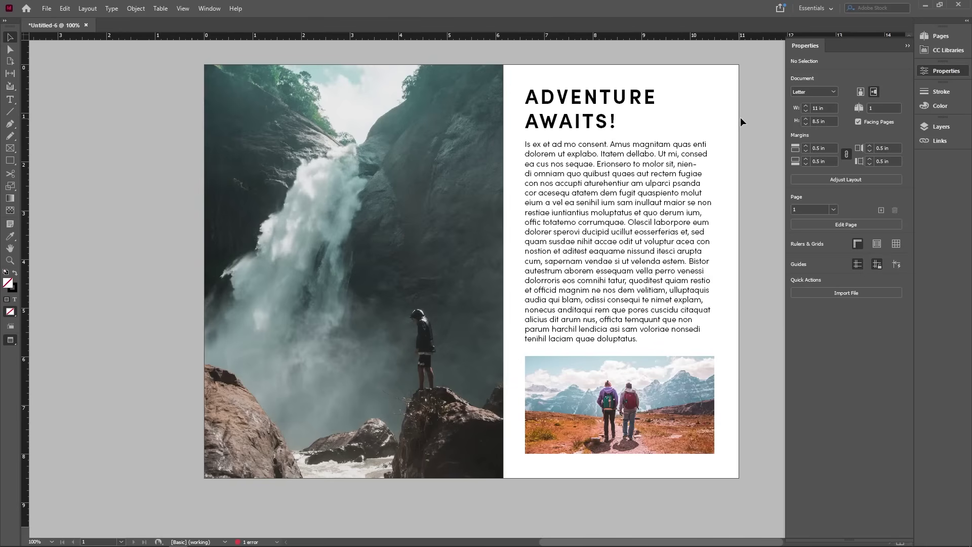
- Duplicate the title onto the waterfall photo at about X 2.06 in, Y 7.27 in, and justify the copy with its last line aligned right
{"action": "left_click", "coordinate": [582, 124]}
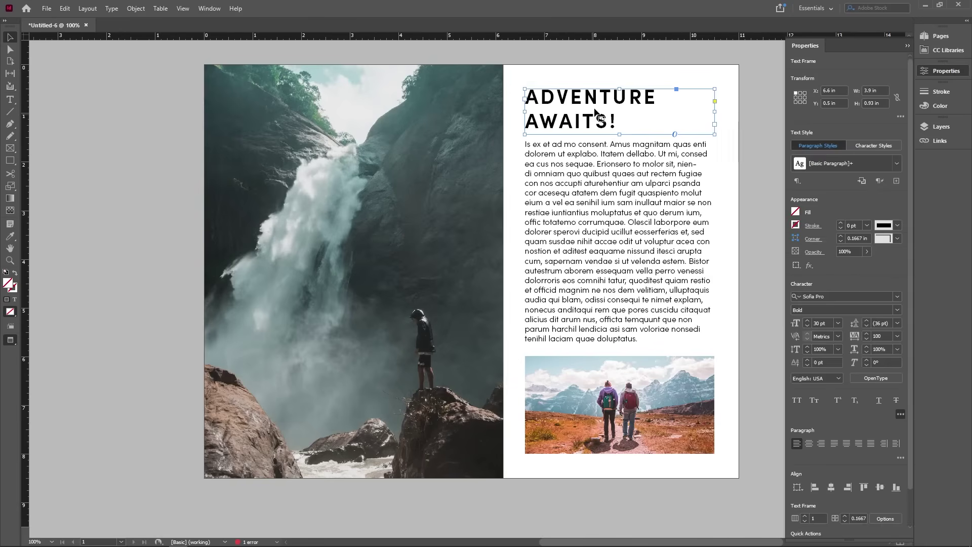
{"action": "left_click_drag", "start_coordinate": [582, 124], "coordinate": [375, 432]}
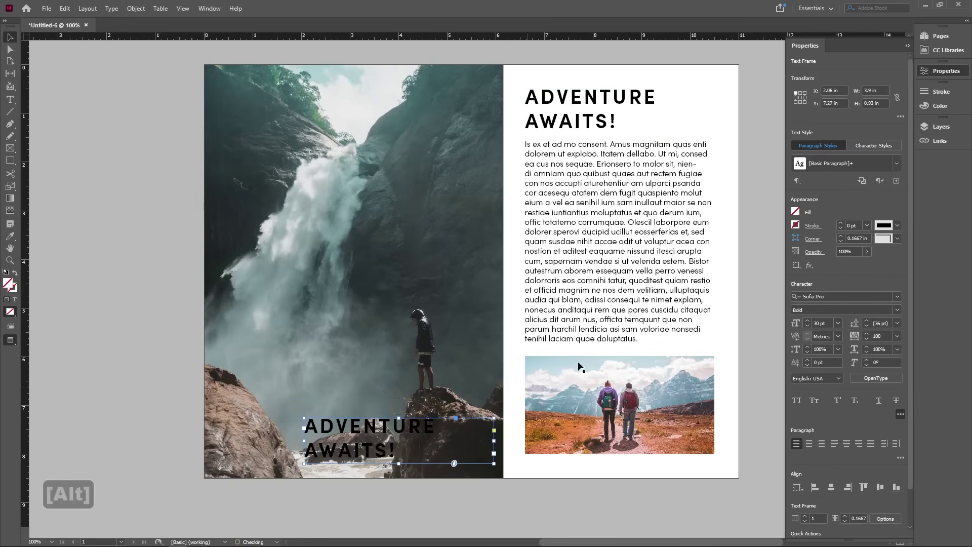
{"action": "double_click", "coordinate": [395, 429]}
{"action": "key", "text": "ctrl+a"}
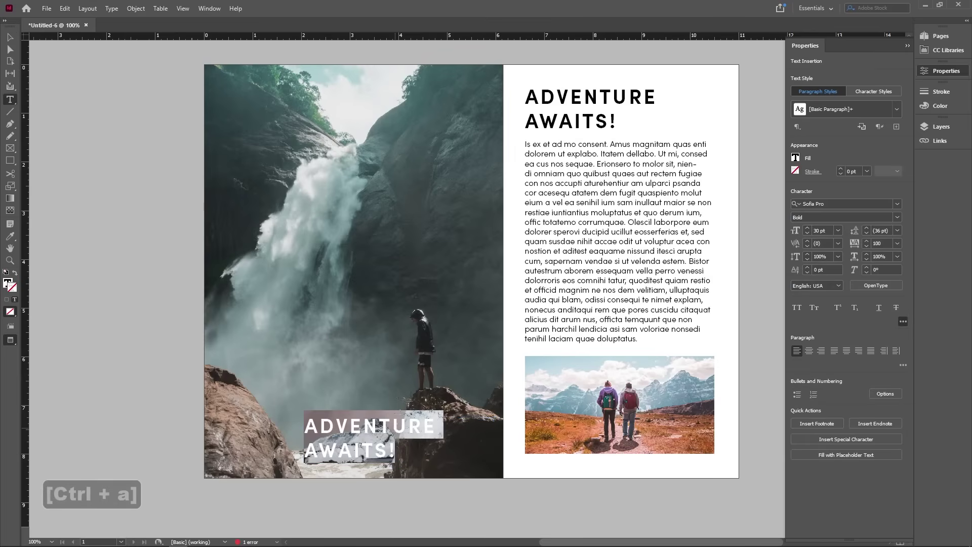
{"action": "left_click", "coordinate": [861, 353]}
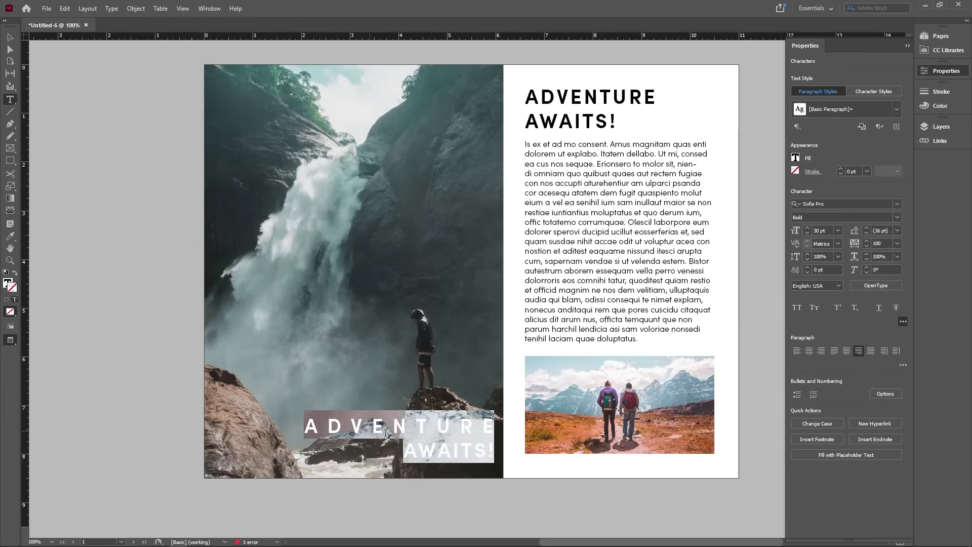
{"action": "key", "text": "Escape"}
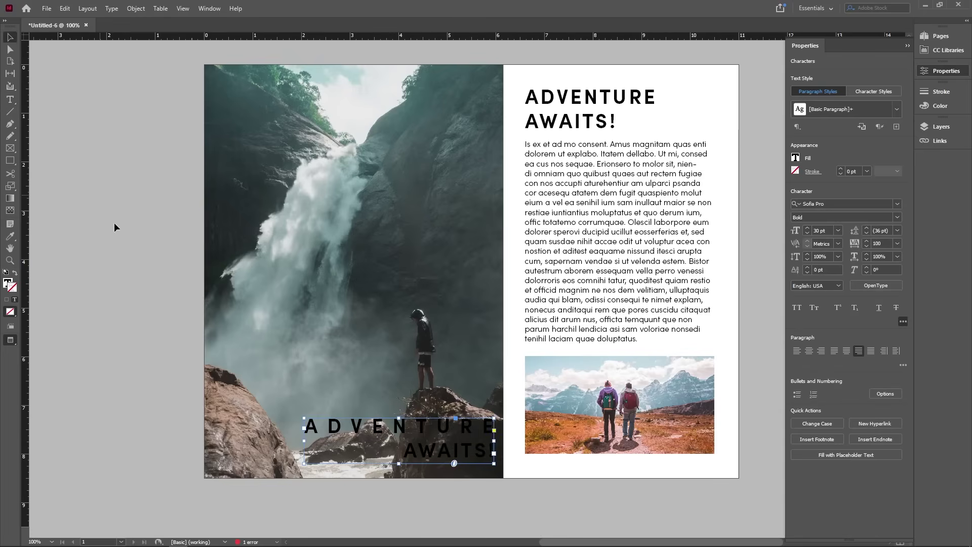
- Set the fill of all text in the duplicated title on the waterfall photo to [Paper]
{"action": "double_click", "coordinate": [456, 435]}
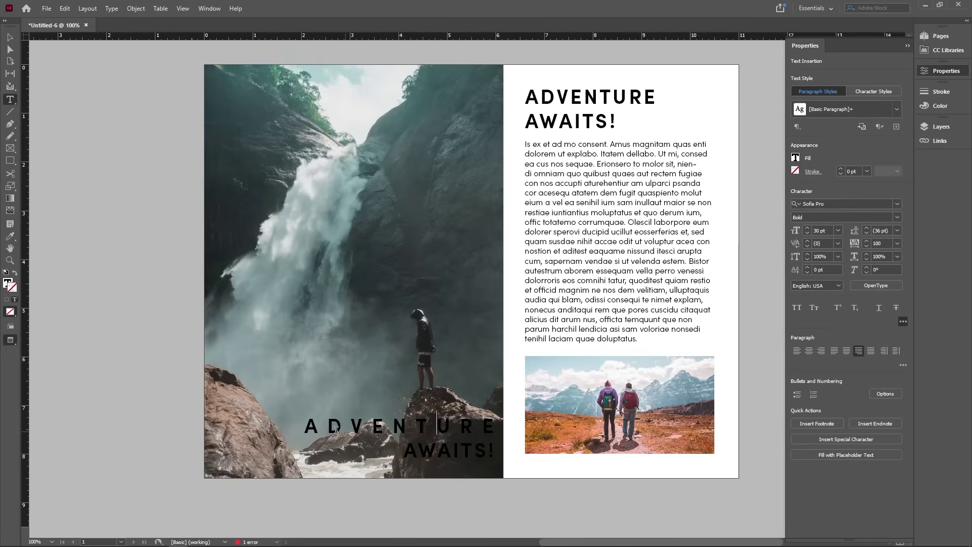
{"action": "left_click_drag", "start_coordinate": [306, 429], "coordinate": [329, 430]}
{"action": "key", "text": "ctrl+a"}
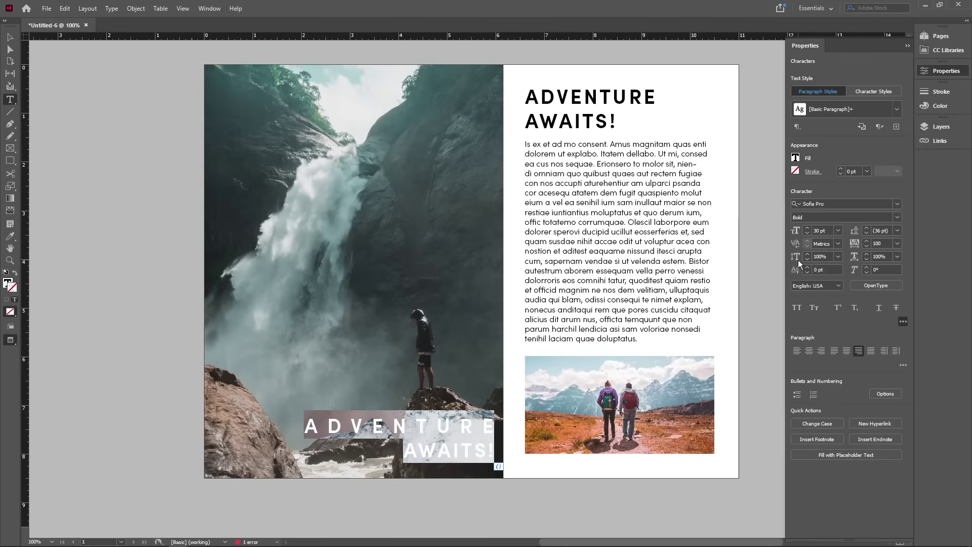
{"action": "left_click", "coordinate": [795, 158]}
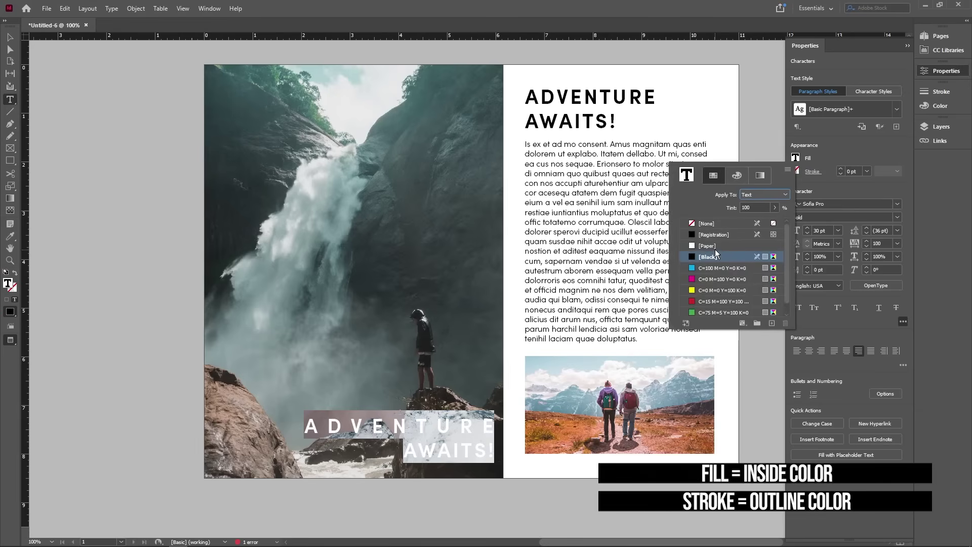
{"action": "left_click", "coordinate": [693, 248]}
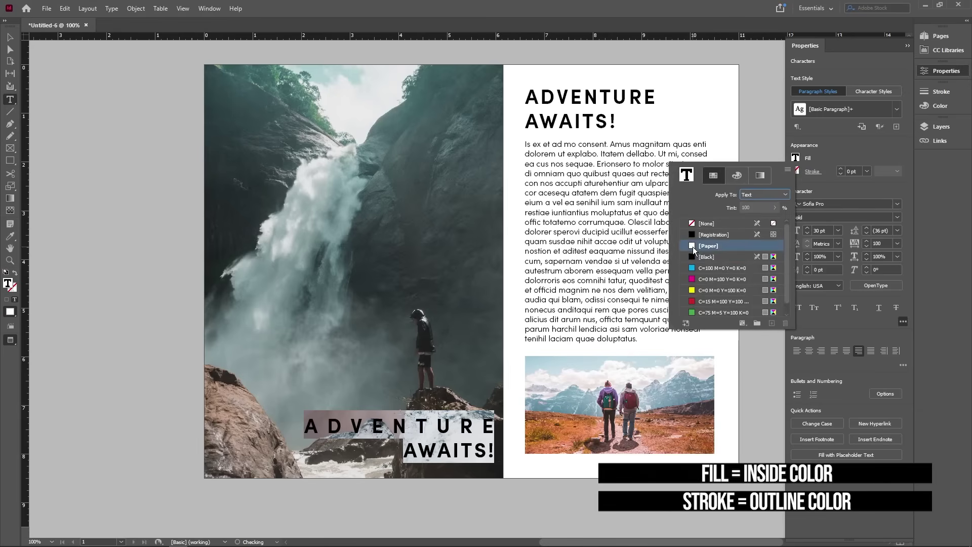
{"action": "left_click", "coordinate": [831, 158]}
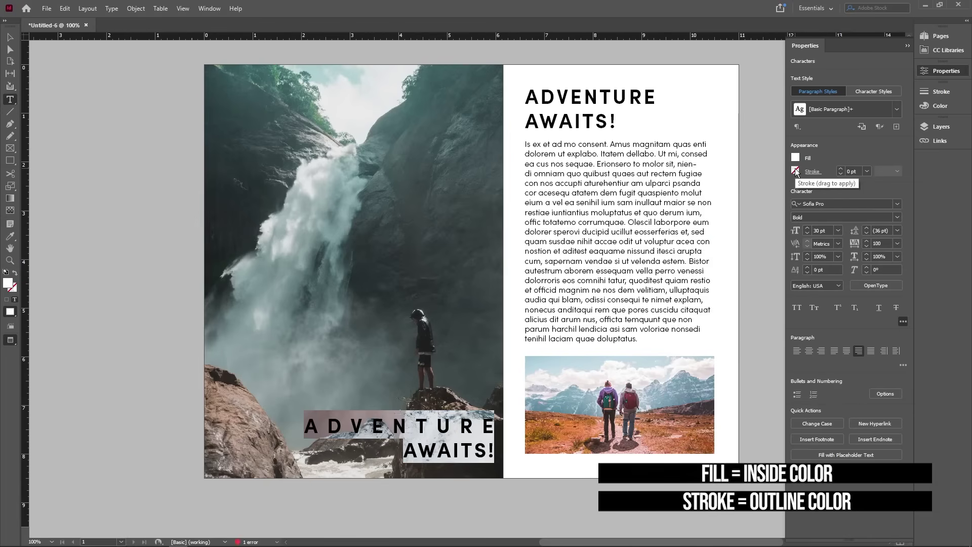
- Try a magenta C=0 M=100 Y=0 K=0 stroke on the duplicated title's text, deselect it to check the outline, and undo the stroke
{"action": "left_click", "coordinate": [795, 171]}
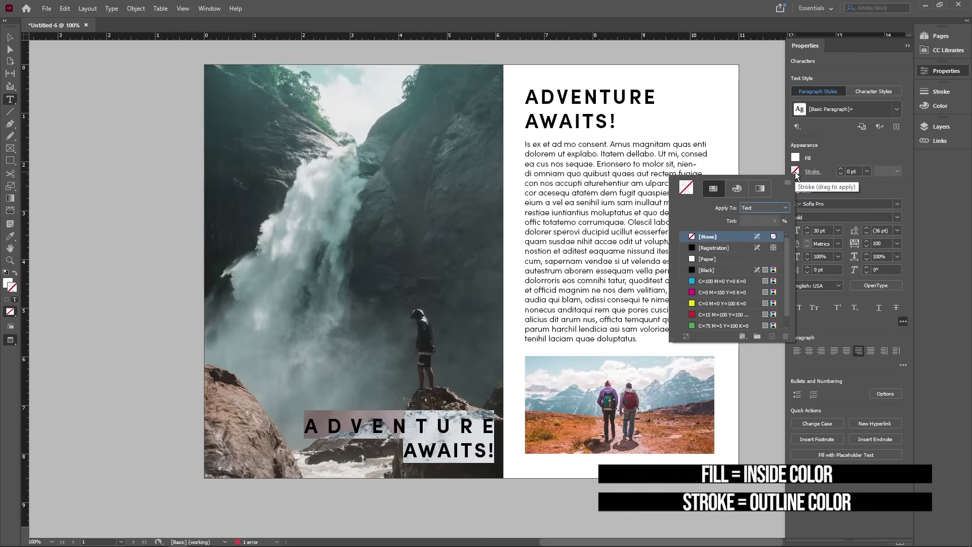
{"action": "left_click", "coordinate": [714, 292]}
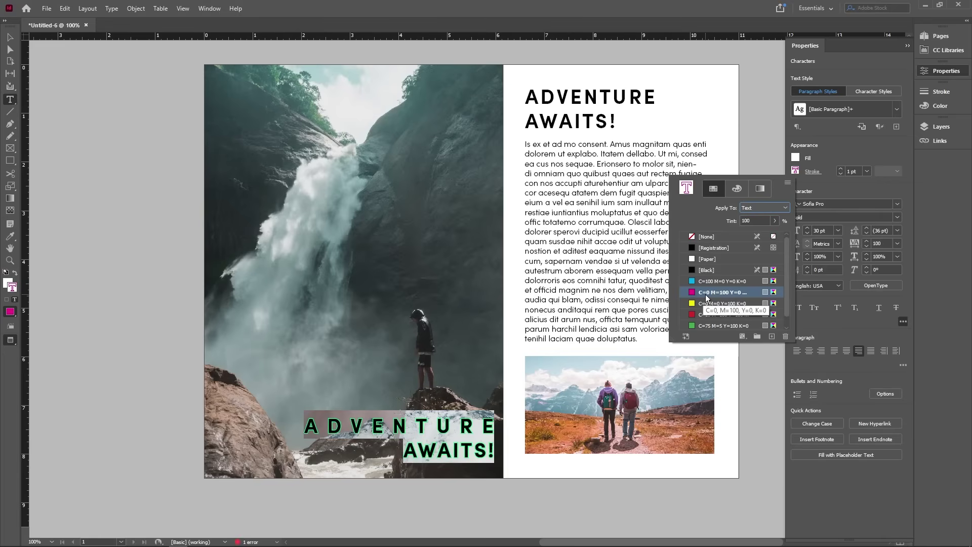
{"action": "key", "text": "Escape"}
{"action": "left_click", "coordinate": [9, 38]}
{"action": "left_click", "coordinate": [117, 213]}
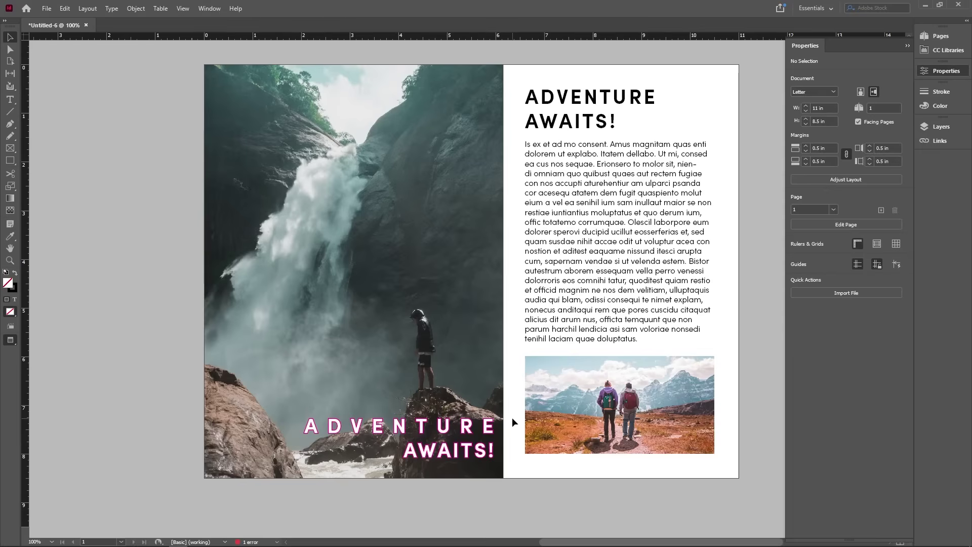
{"action": "key", "text": "ctrl+z"}
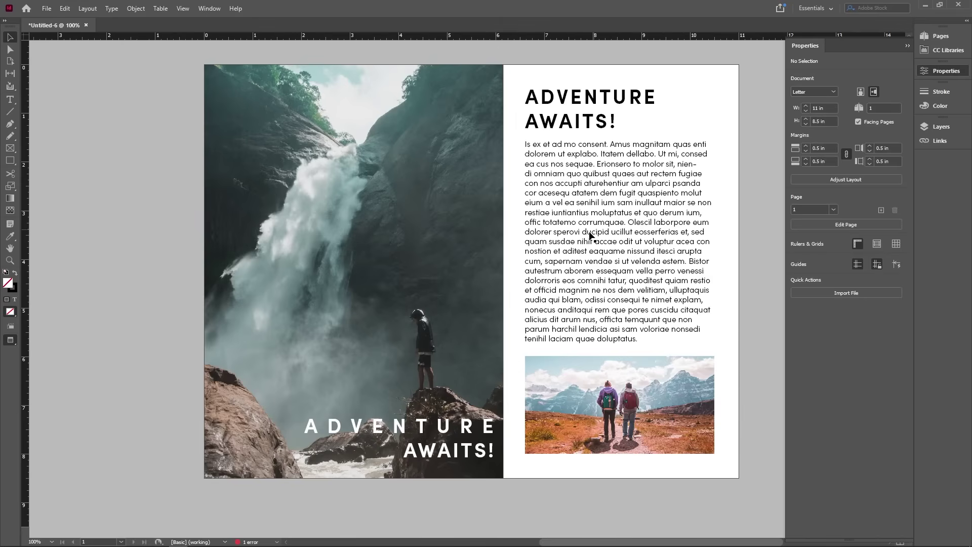
- Open the document's Export dialog to examine its save location, file name and format options, and close it without exporting
{"action": "left_click", "coordinate": [46, 10]}
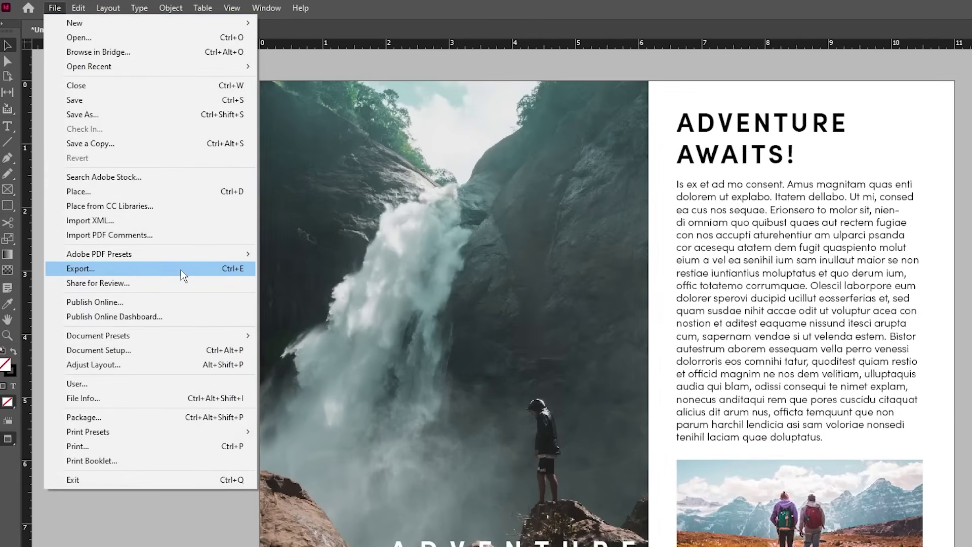
{"action": "left_click", "coordinate": [181, 270]}
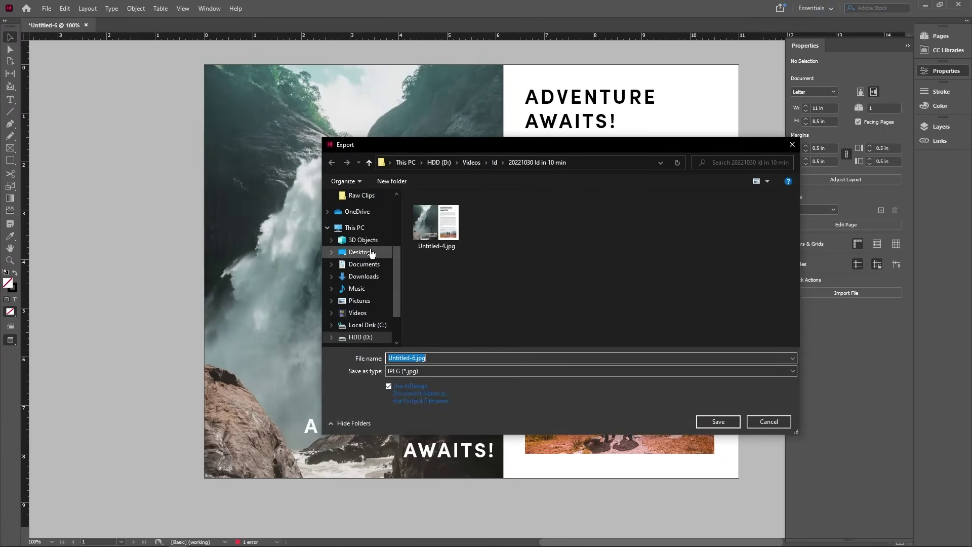
{"action": "key", "text": "Escape"}
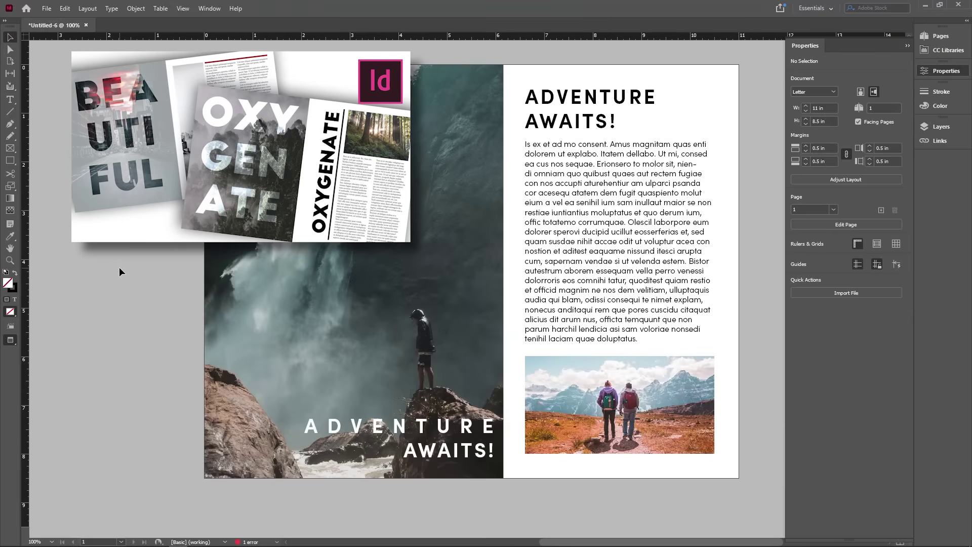